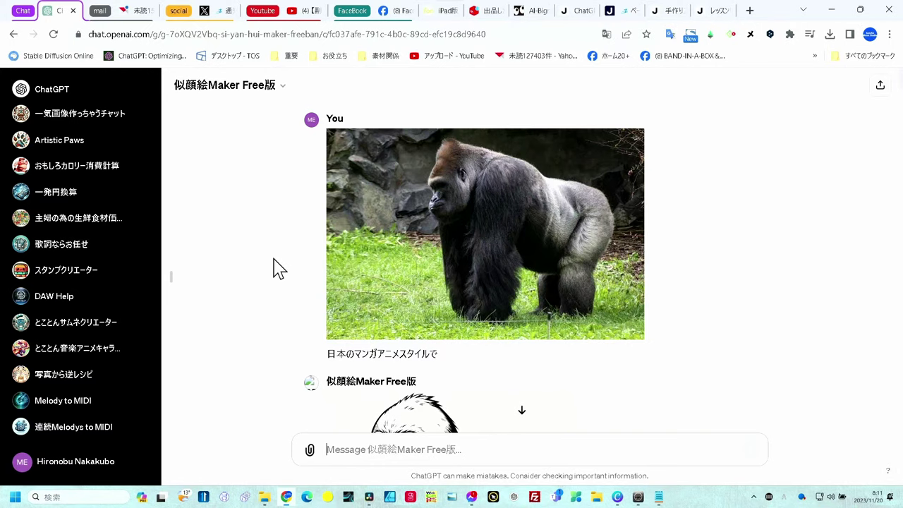
pyautogui.scroll(-4, 282, 282)
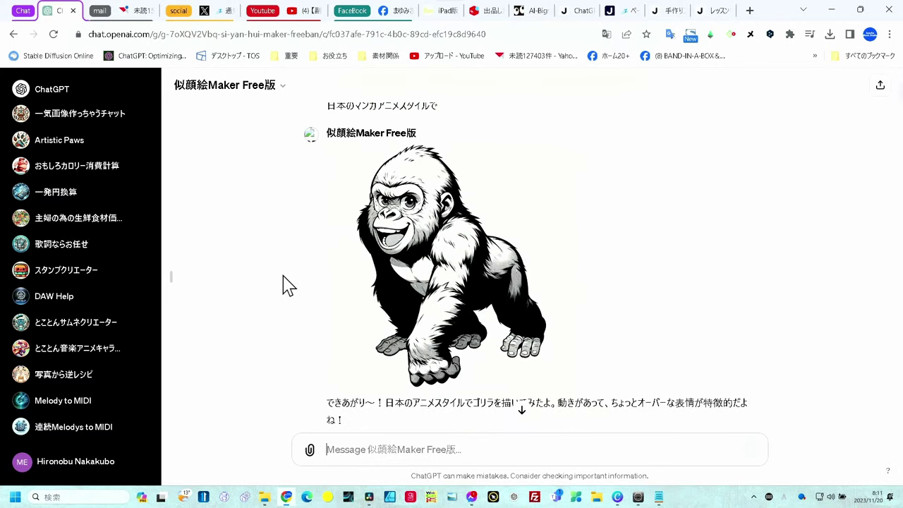
pyautogui.scroll(-2, 282, 282)
pyautogui.scroll(-5, 282, 282)
pyautogui.scroll(-3, 282, 282)
pyautogui.scroll(-3, 288, 284)
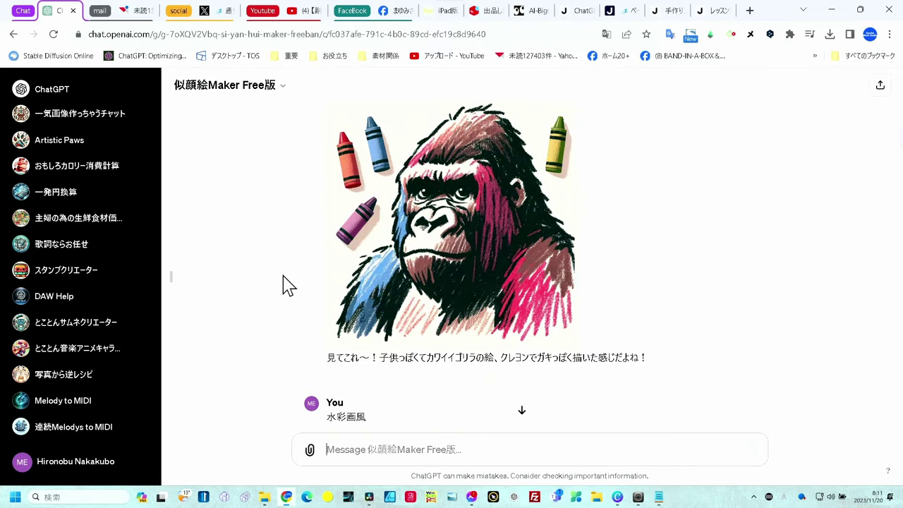
pyautogui.scroll(-2, 288, 284)
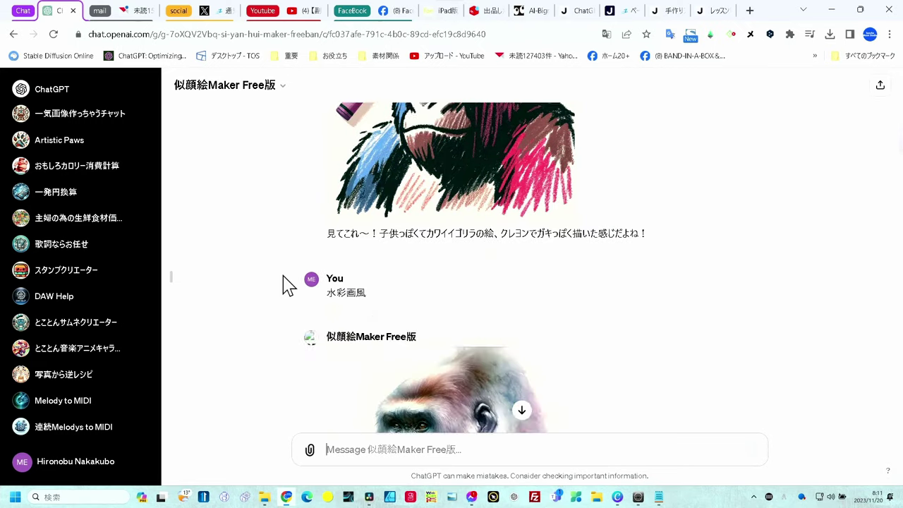
pyautogui.scroll(-4, 287, 284)
pyautogui.scroll(-1, 288, 284)
pyautogui.scroll(-4, 287, 285)
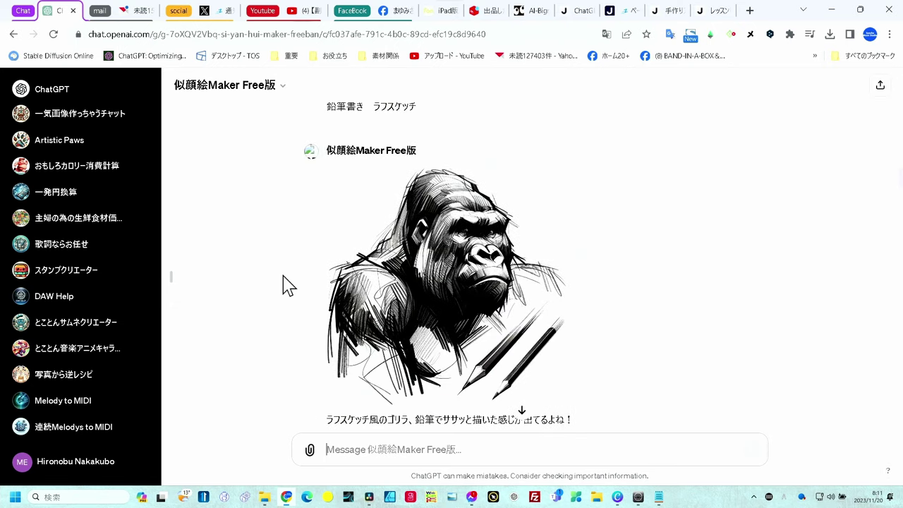
pyautogui.scroll(-2, 288, 285)
pyautogui.scroll(-3, 287, 285)
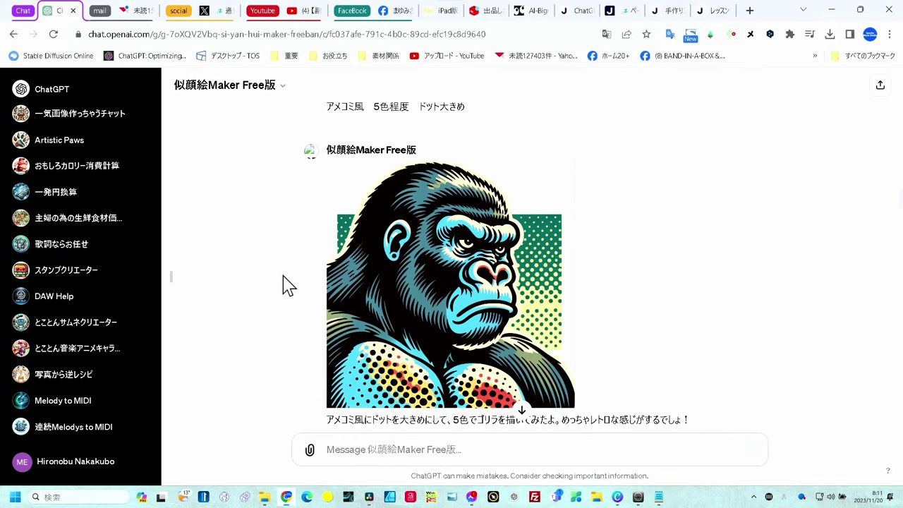
pyautogui.scroll(-5, 310, 293)
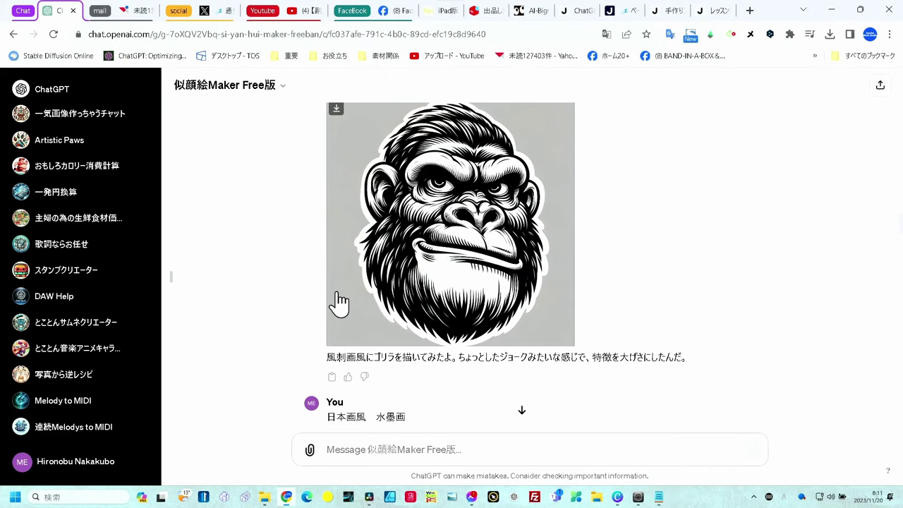
pyautogui.scroll(-4, 339, 302)
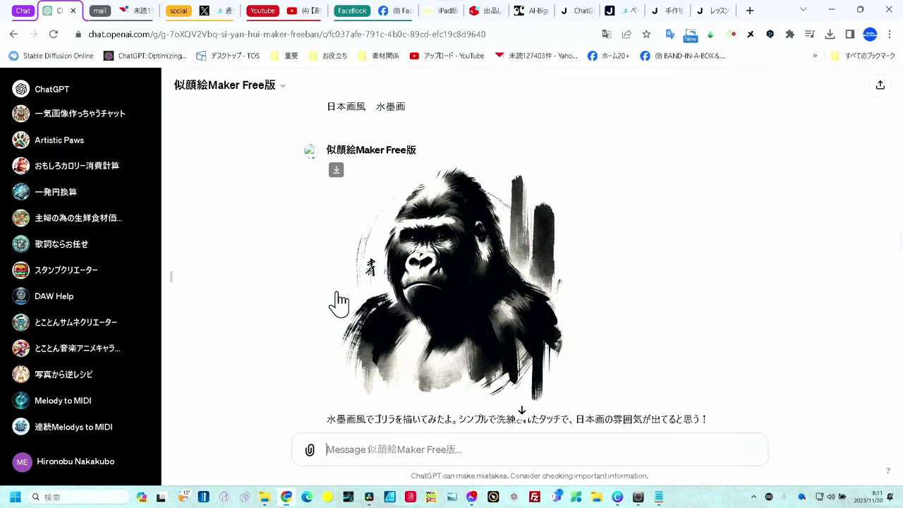
pyautogui.scroll(-3, 339, 302)
pyautogui.scroll(-3, 338, 301)
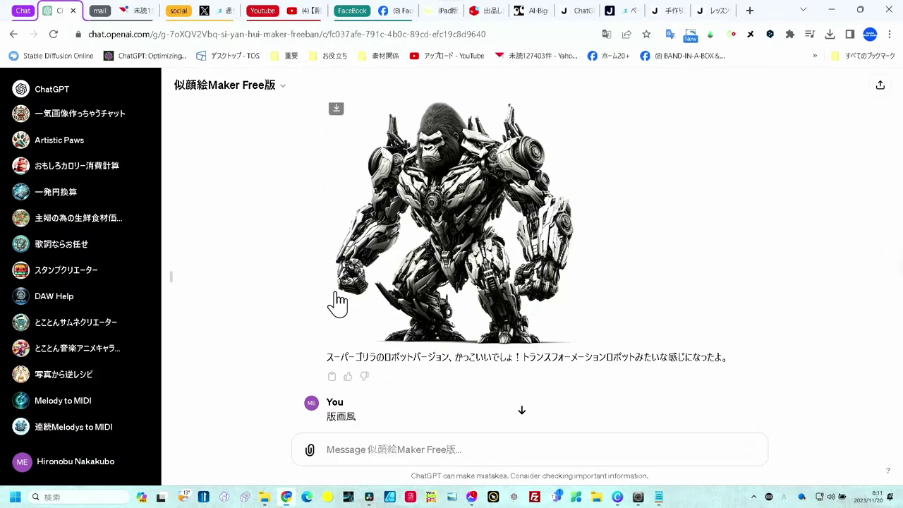
pyautogui.scroll(-2, 338, 300)
pyautogui.scroll(-3, 337, 300)
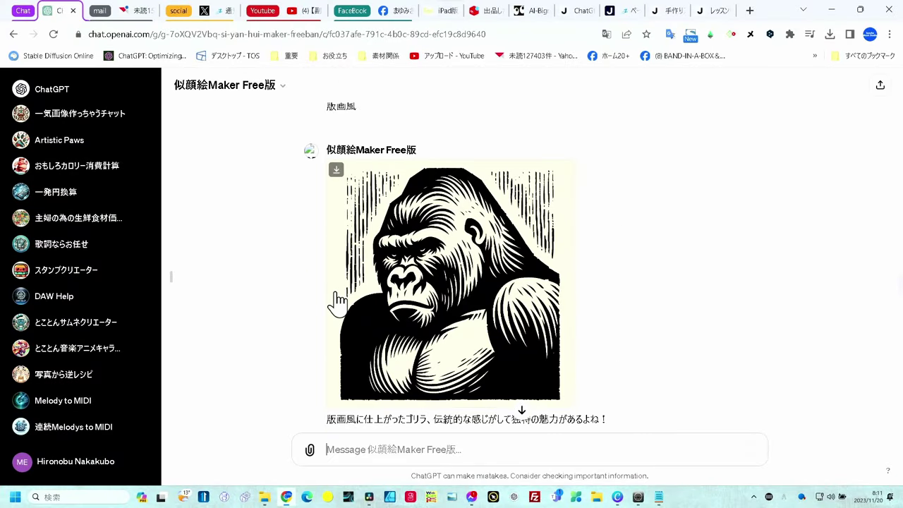
pyautogui.scroll(-5, 338, 300)
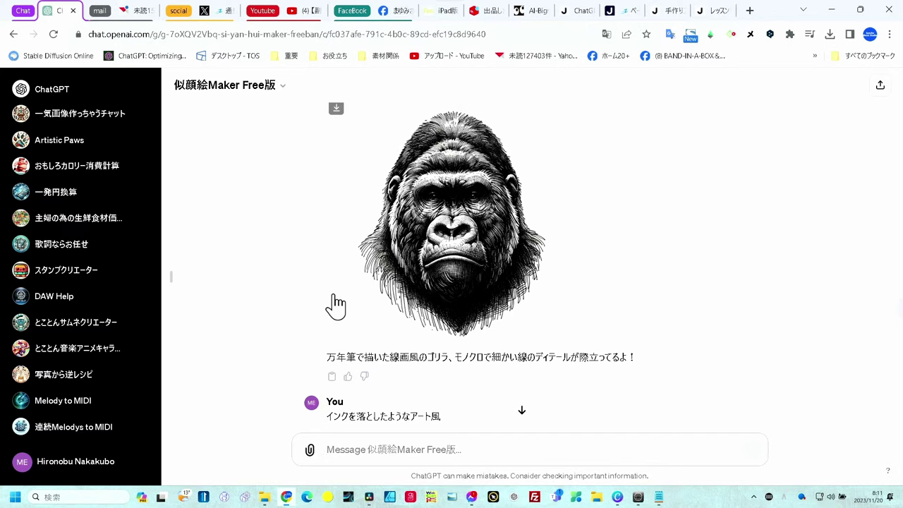
pyautogui.scroll(-5, 337, 305)
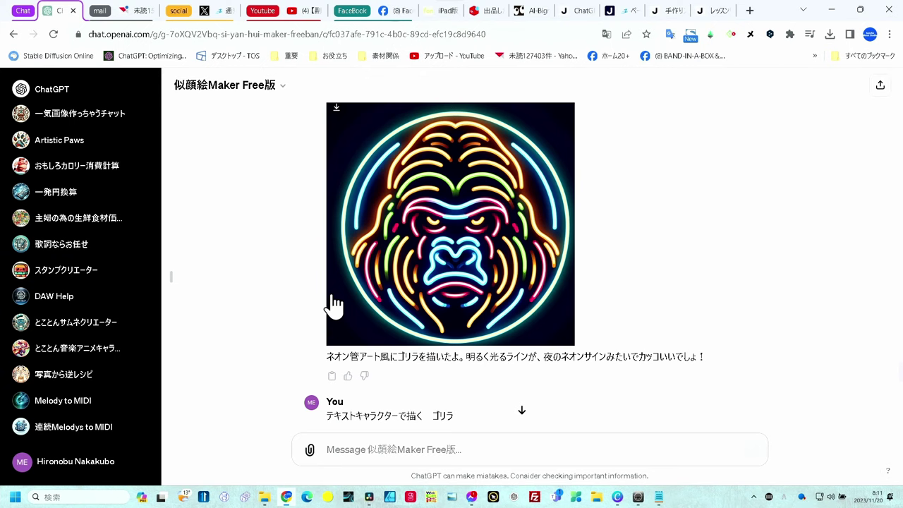
pyautogui.scroll(-4, 334, 305)
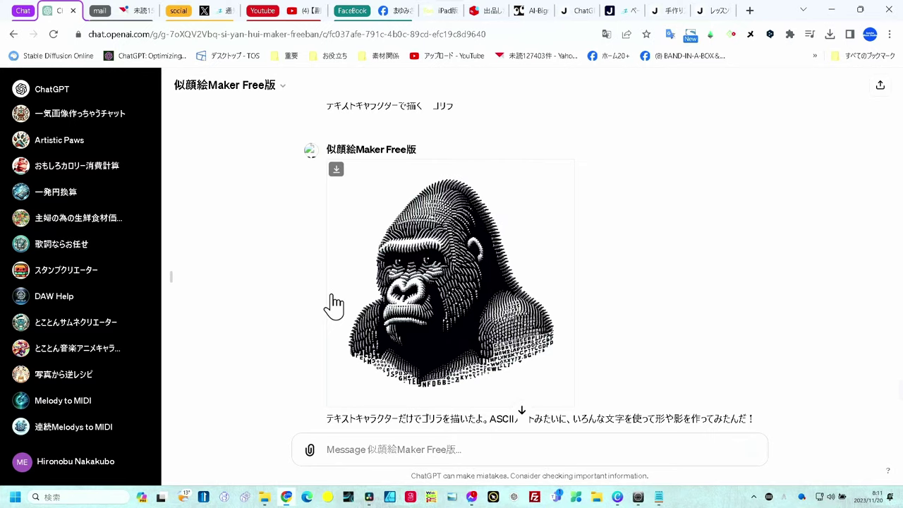
pyautogui.click(382, 293)
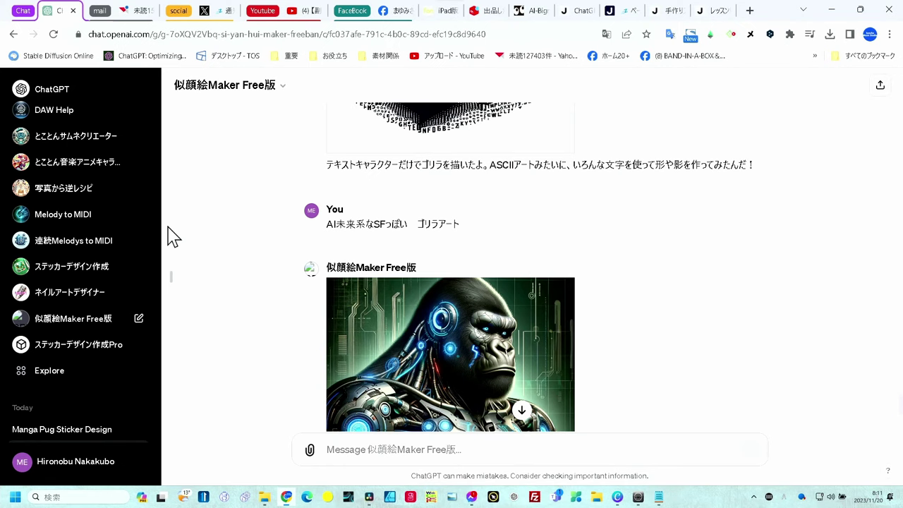
# - Minimize the Notepad art-style list to reveal the ChatGPT 似顔絵Maker Free版 conversation again
pyautogui.hotkey('alt', 'Tab')
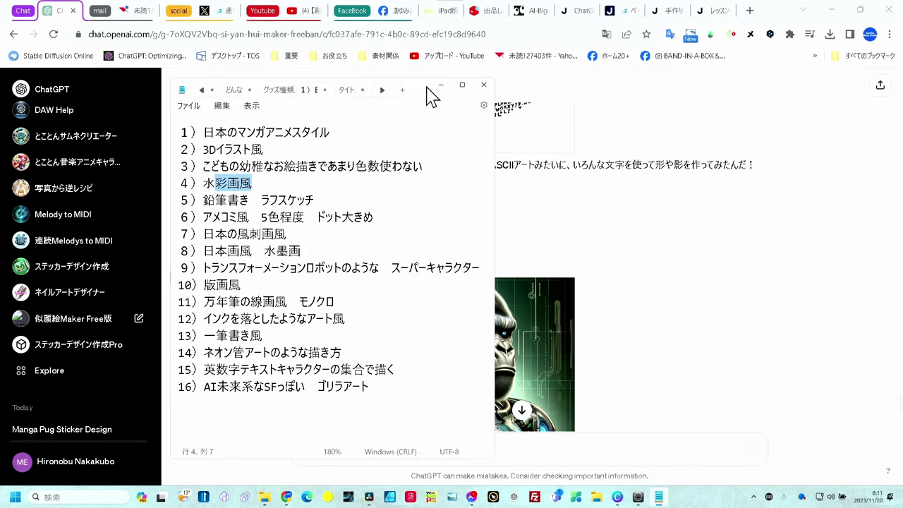
pyautogui.click(379, 176)
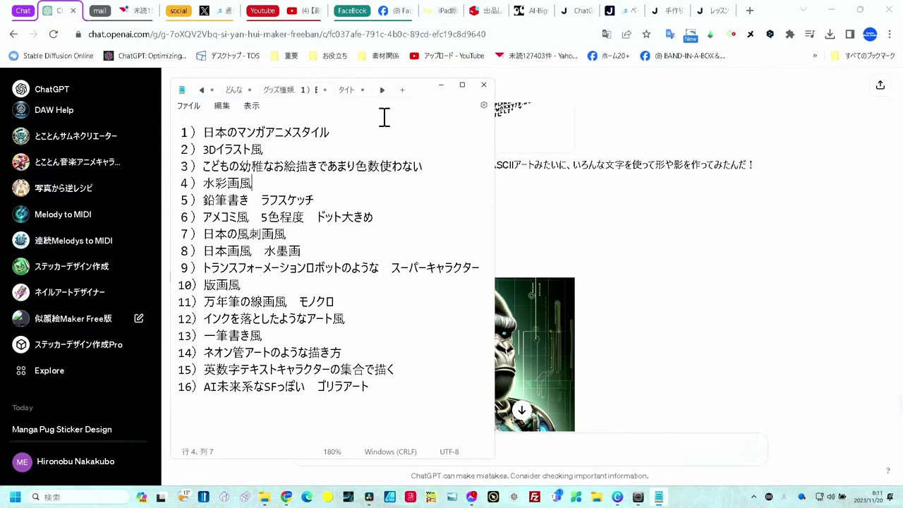
pyautogui.click(440, 85)
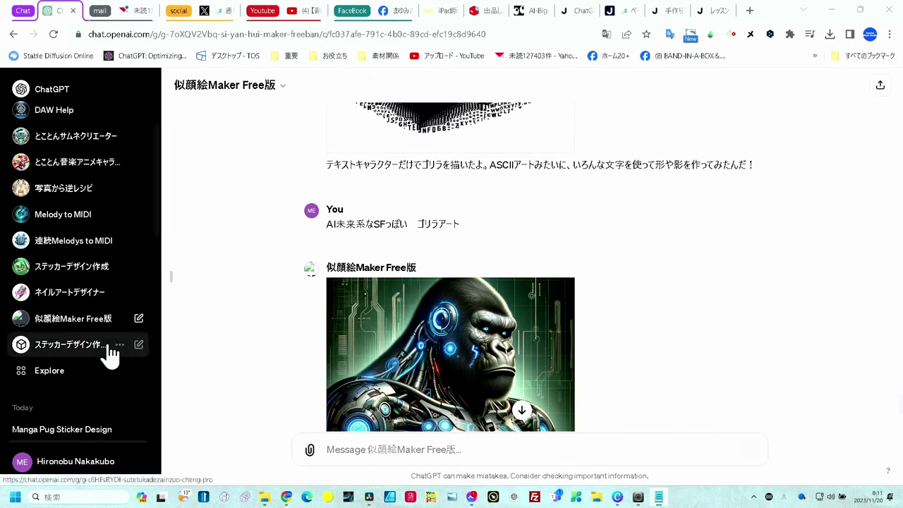
# - Start a new ステッカーデザイン作成Pro chat and bring up the 00ステッカー > 動物 source folder
pyautogui.click(135, 355)
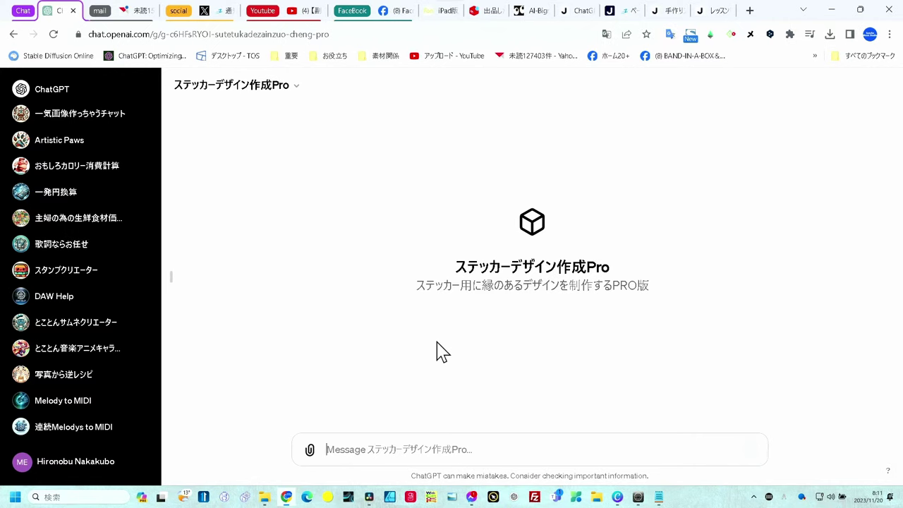
pyautogui.click(305, 497)
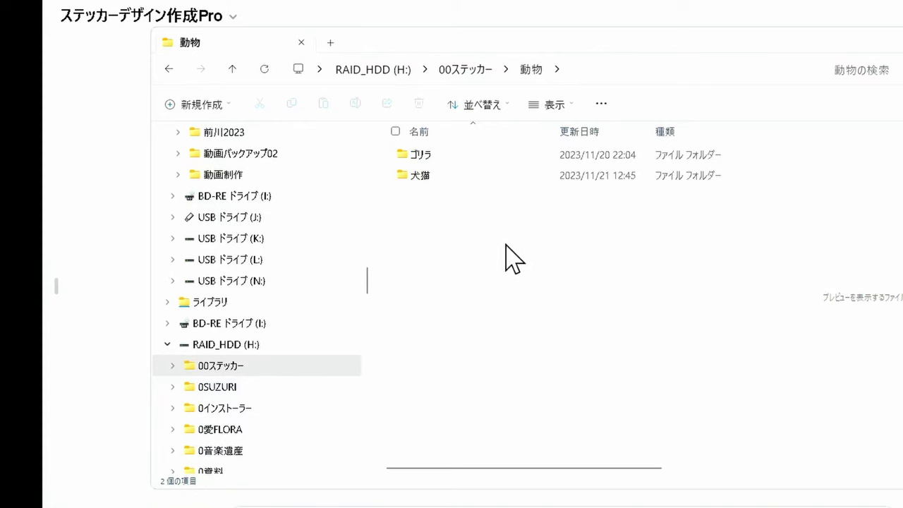
# - Open the 犬猫 folder and drag the pug photo into the ChatGPT message box
pyautogui.doubleClick(416, 175)
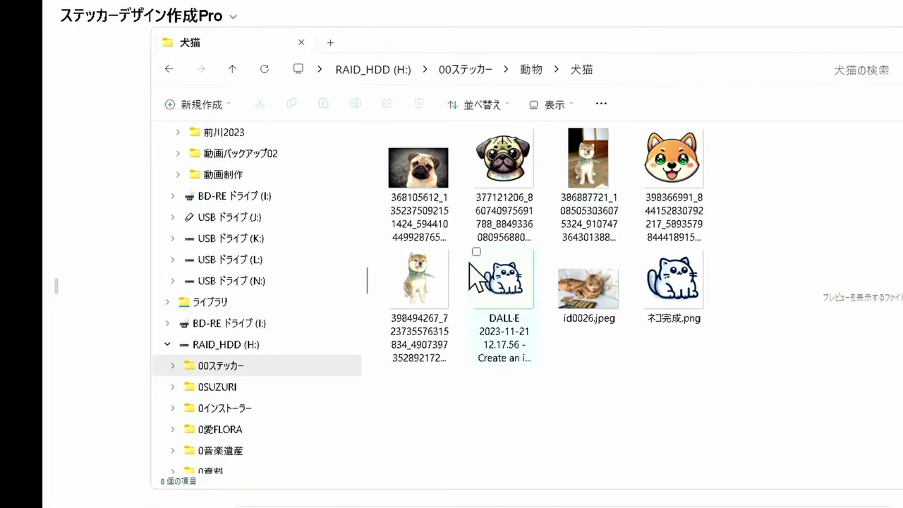
pyautogui.moveTo(430, 185); pyautogui.dragTo(367, 450)
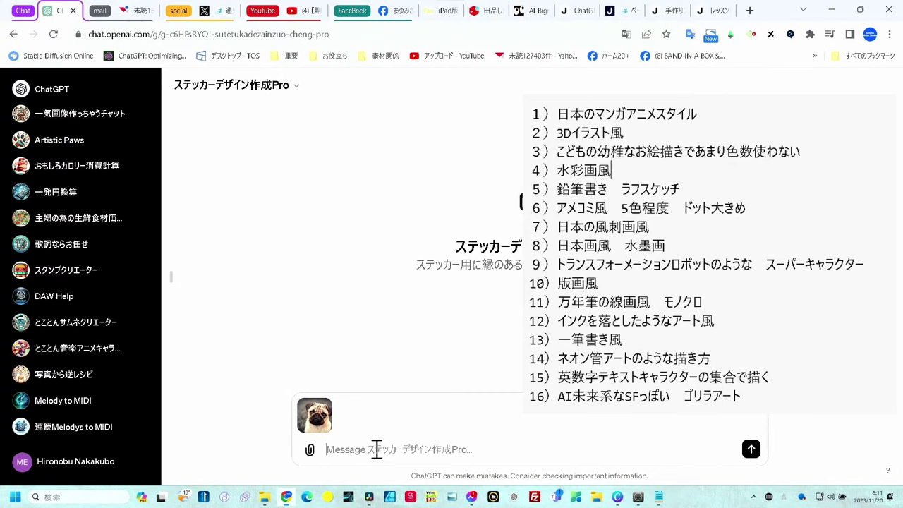
# - Send '1で描いて' with the pug photo, then enter '4でも描いて' as the follow-up request
pyautogui.write('1で描いて')
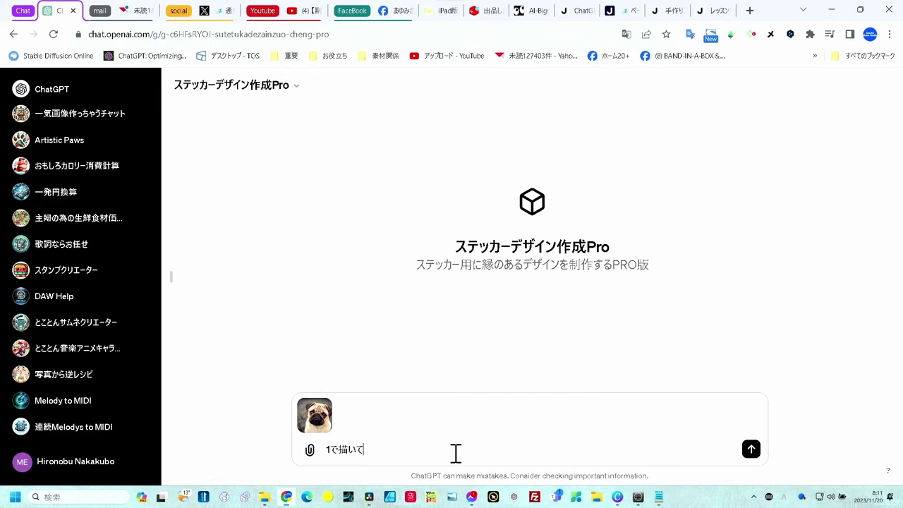
pyautogui.press('Return')
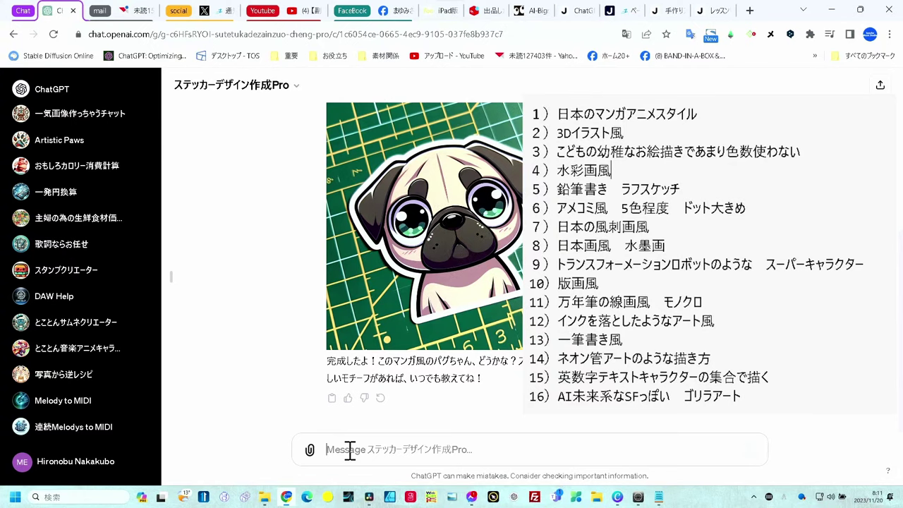
pyautogui.write('4でも描いて')
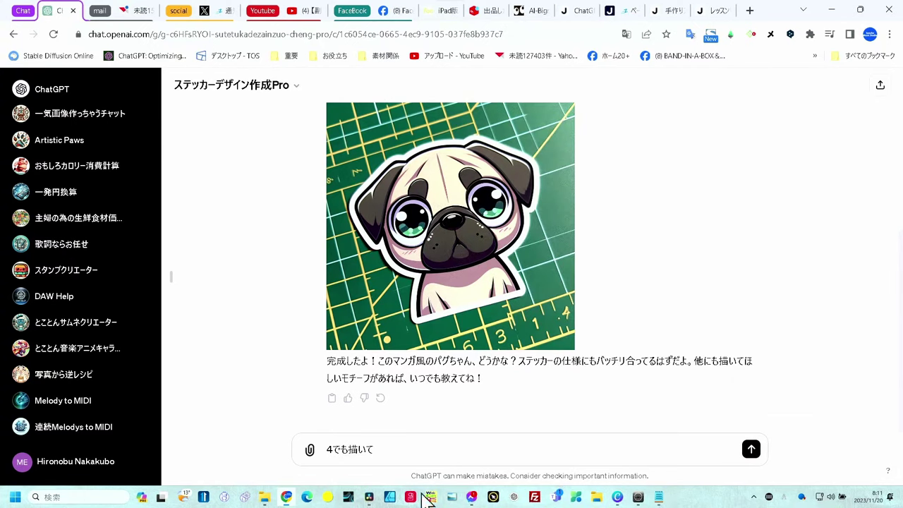
# - Submit the style 4 request for a watercolour pug, then attach the cat photo
pyautogui.click(752, 451)
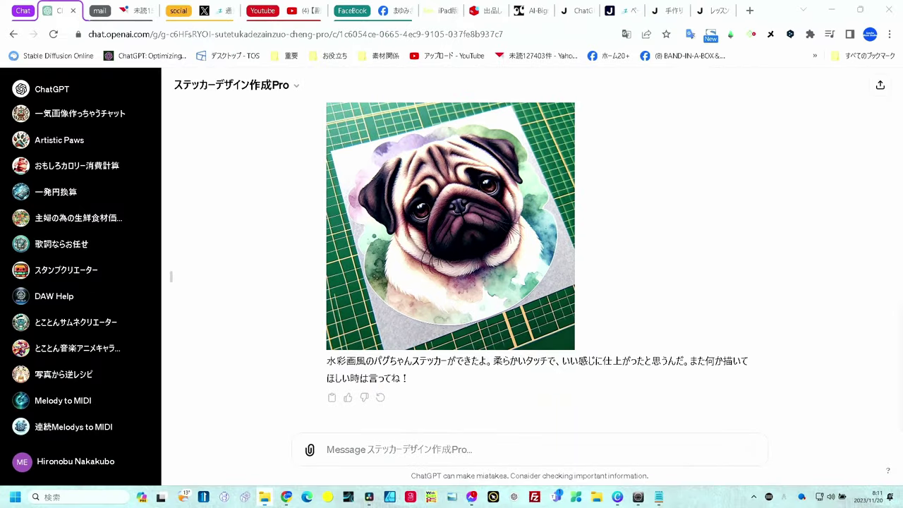
pyautogui.moveTo(648, 151); pyautogui.dragTo(479, 424)
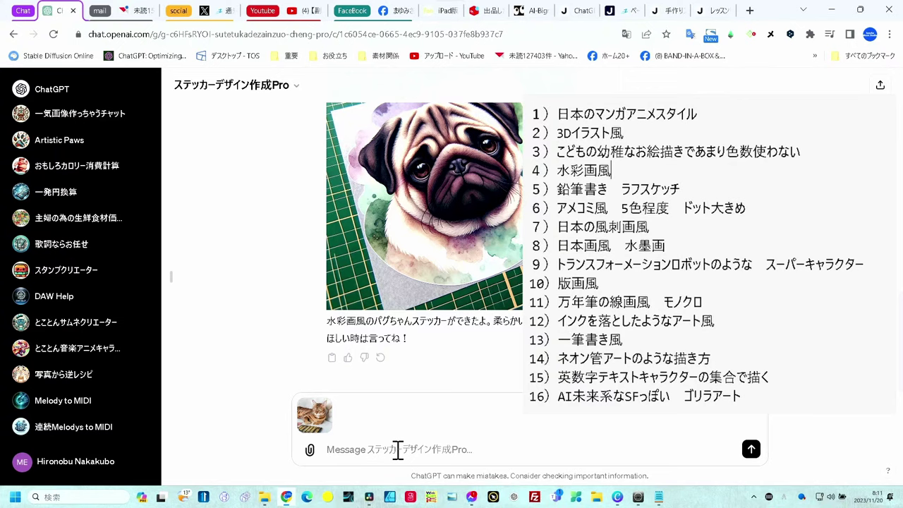
# - Send '3' with the cat photo to get a 3D suited cat sticker holding a calculator
pyautogui.write('3')
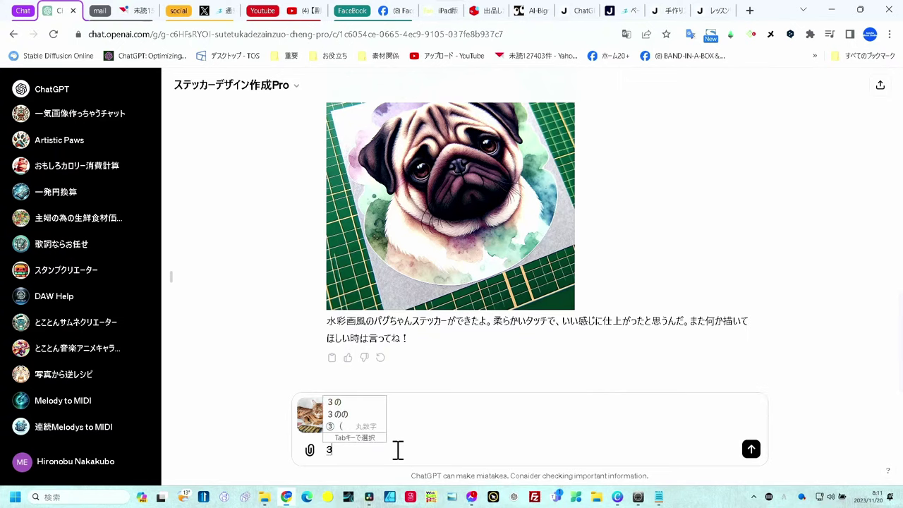
pyautogui.press('Return')
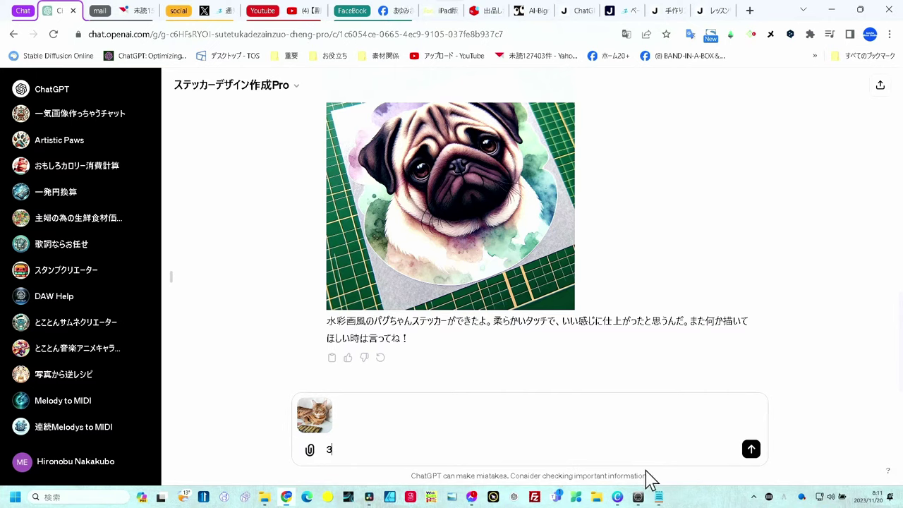
pyautogui.click(752, 451)
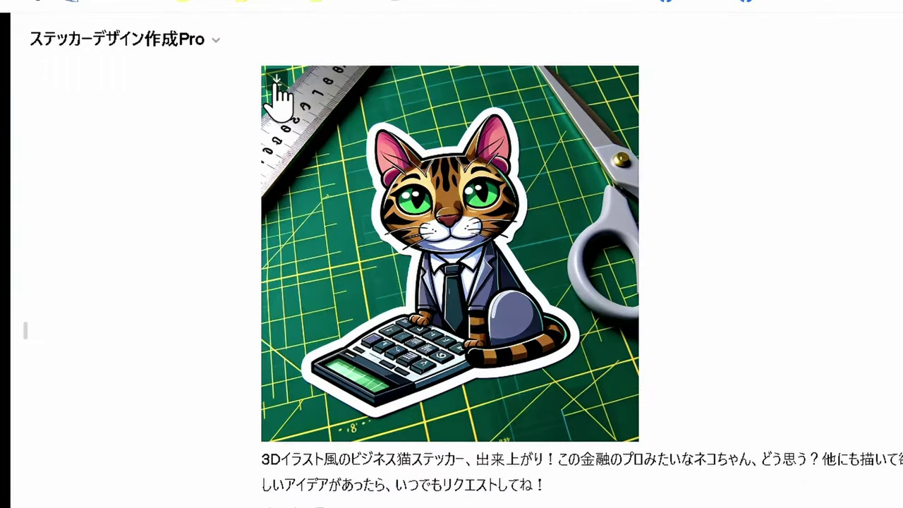
# - Download the business-cat sticker and save it as a PNG in the 犬猫 folder
pyautogui.click(277, 81)
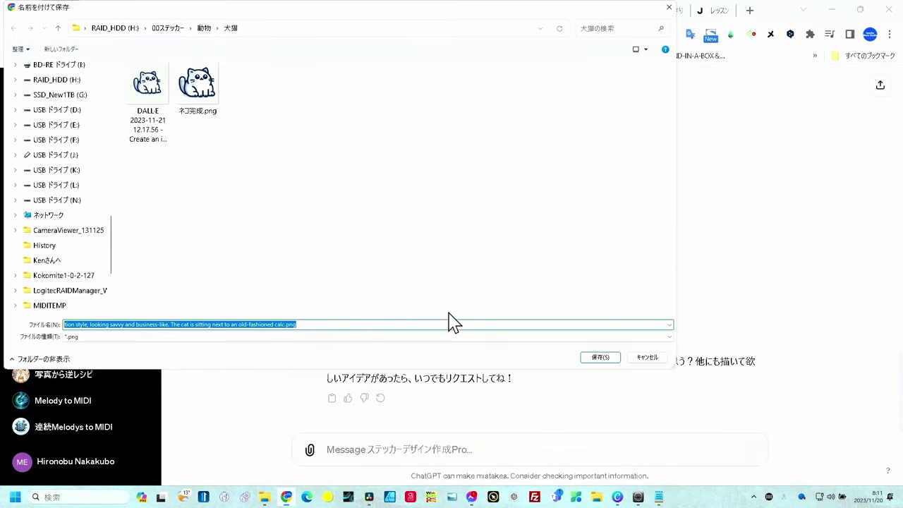
pyautogui.click(600, 357)
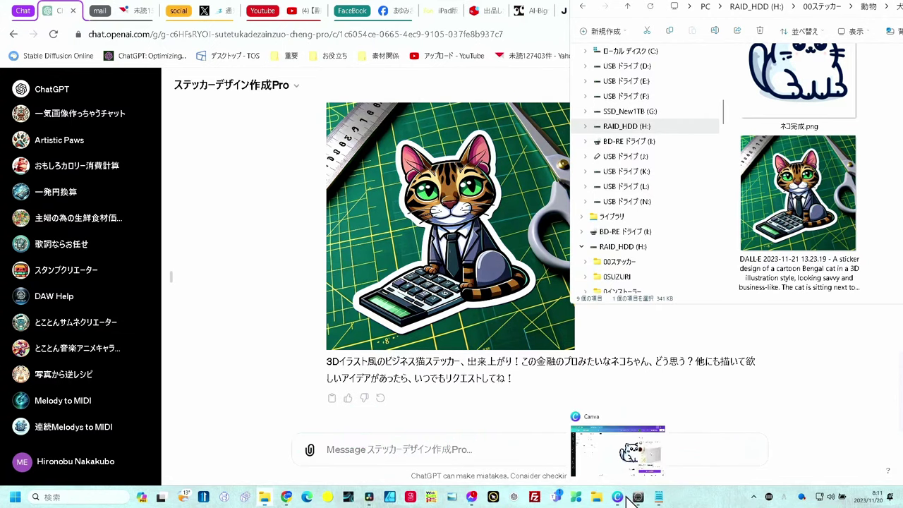
# - Swap the white cat for the DALL-E business-cat file, aligned top-left and enlarged to fill the page
pyautogui.click(630, 498)
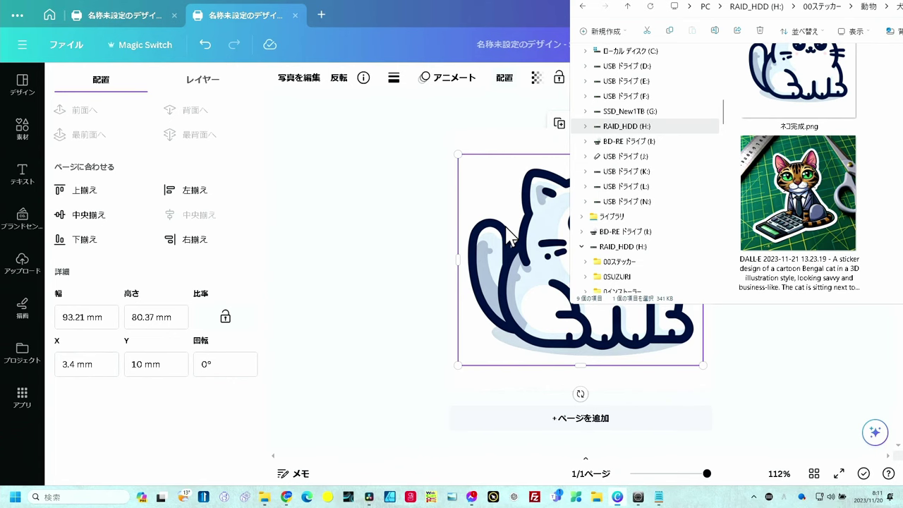
pyautogui.press('Delete')
pyautogui.click(785, 198)
pyautogui.moveTo(785, 197); pyautogui.dragTo(520, 231)
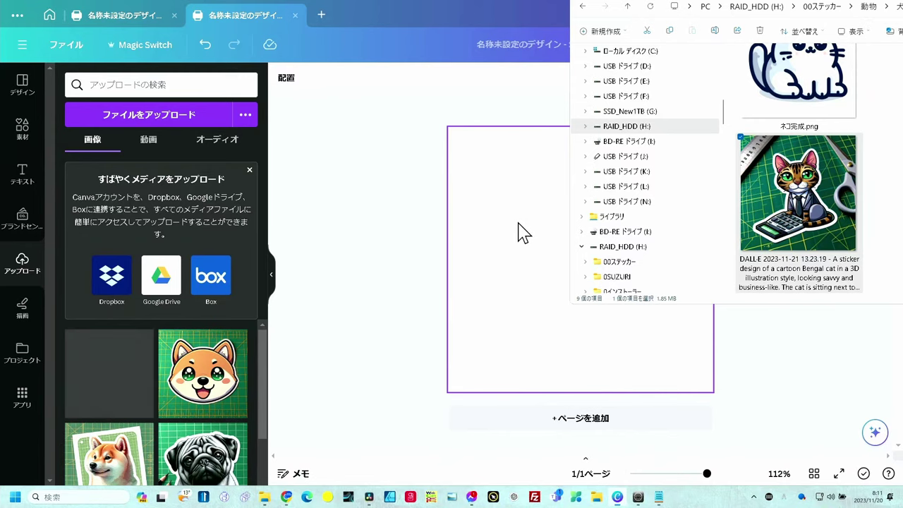
pyautogui.click(894, 170)
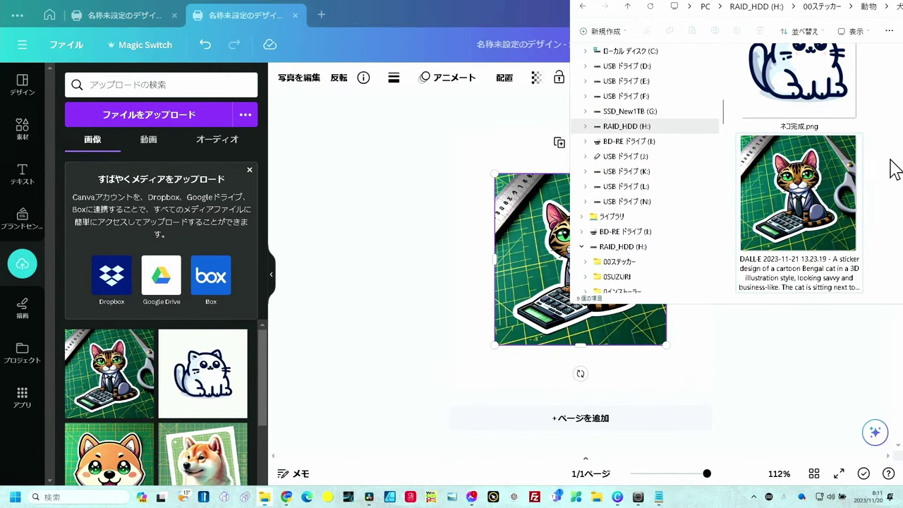
pyautogui.click(529, 220)
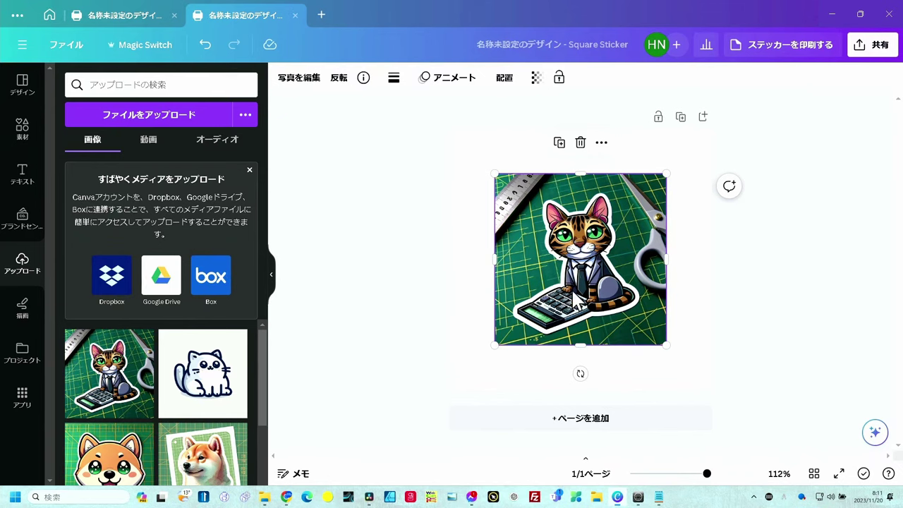
pyautogui.moveTo(572, 300); pyautogui.dragTo(518, 242)
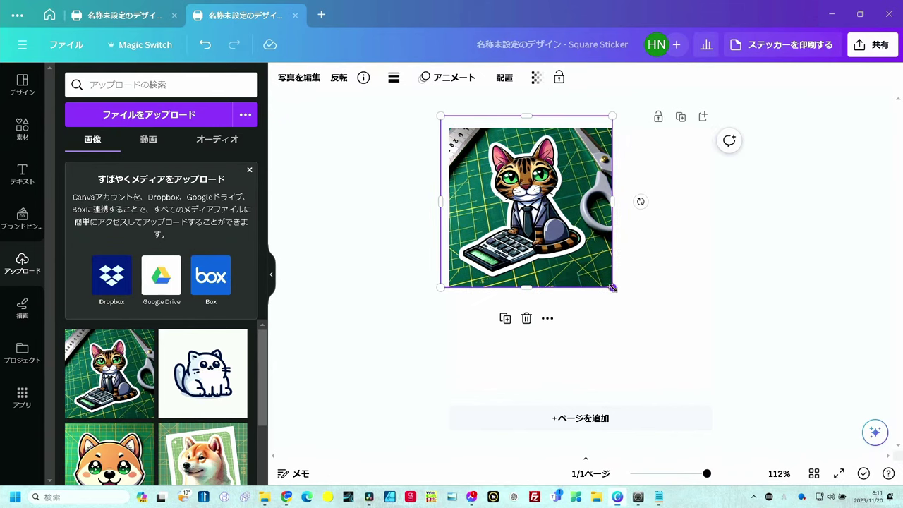
pyautogui.moveTo(612, 288); pyautogui.dragTo(726, 400)
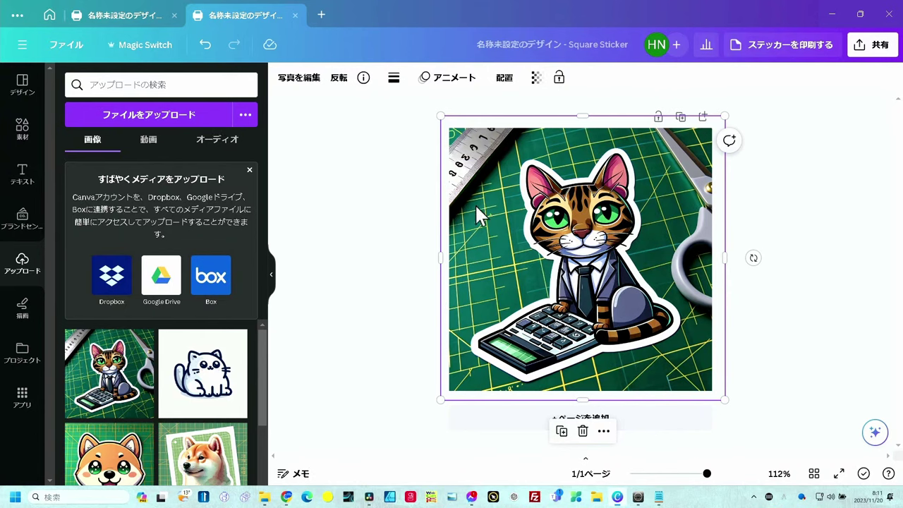
# - Apply 背景リムーバ from 写真を編集 to strip the green cutting-mat background from the cat
pyautogui.click(292, 83)
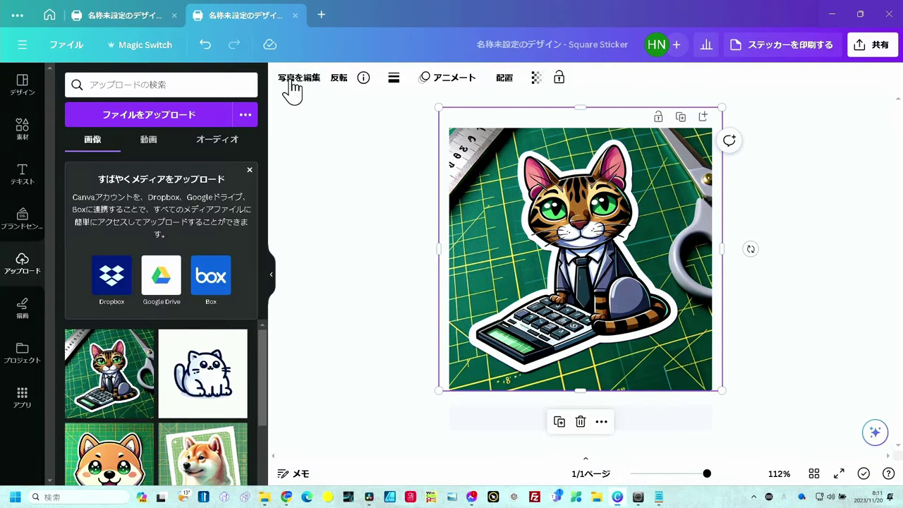
pyautogui.click(290, 81)
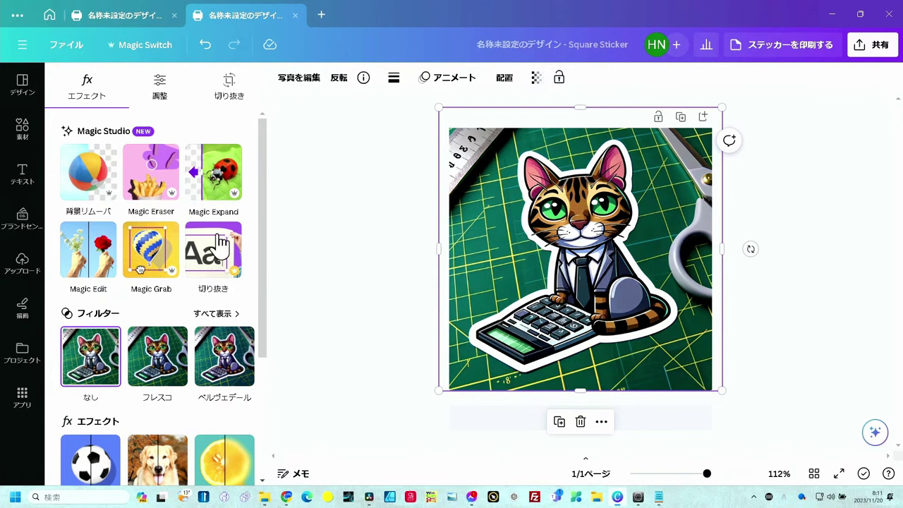
pyautogui.click(151, 250)
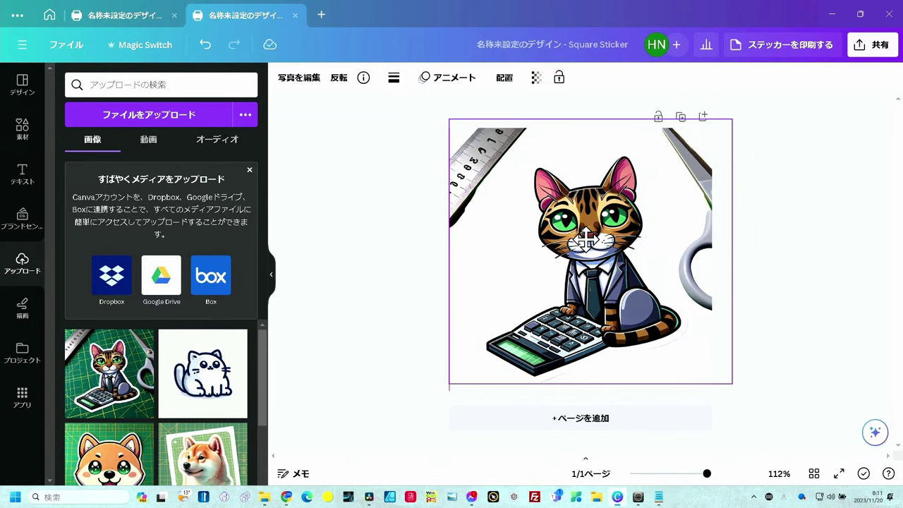
# - Erase the leftover ruler and scissors with the 削除 brush at size 33
pyautogui.click(585, 240)
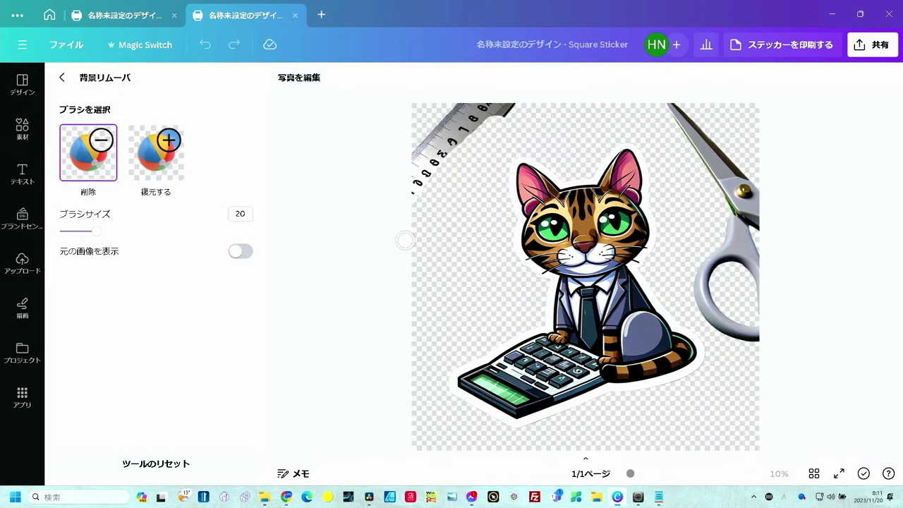
pyautogui.moveTo(405, 239)
pyautogui.mouseDown()
pyautogui.moveTo(505, 111)
pyautogui.moveTo(404, 172)
pyautogui.moveTo(408, 271)
pyautogui.mouseUp()
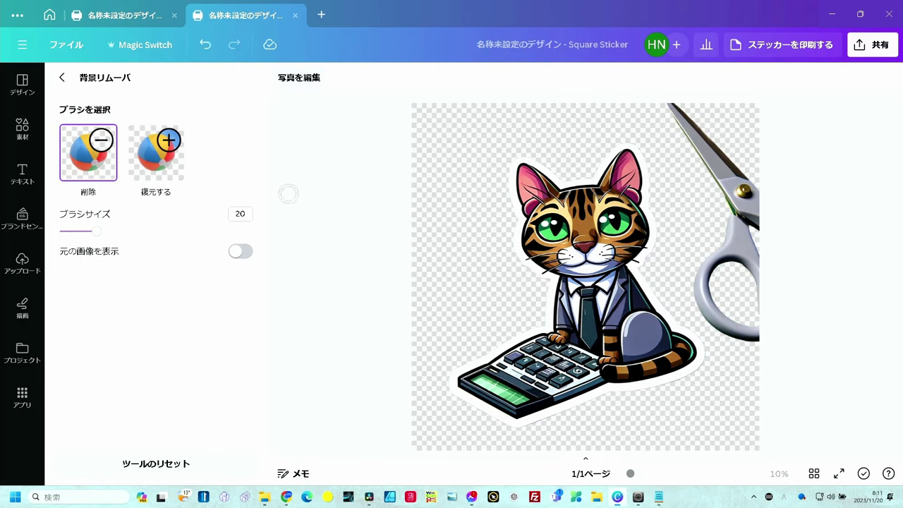
pyautogui.click(103, 230)
pyautogui.moveTo(102, 231); pyautogui.dragTo(122, 230)
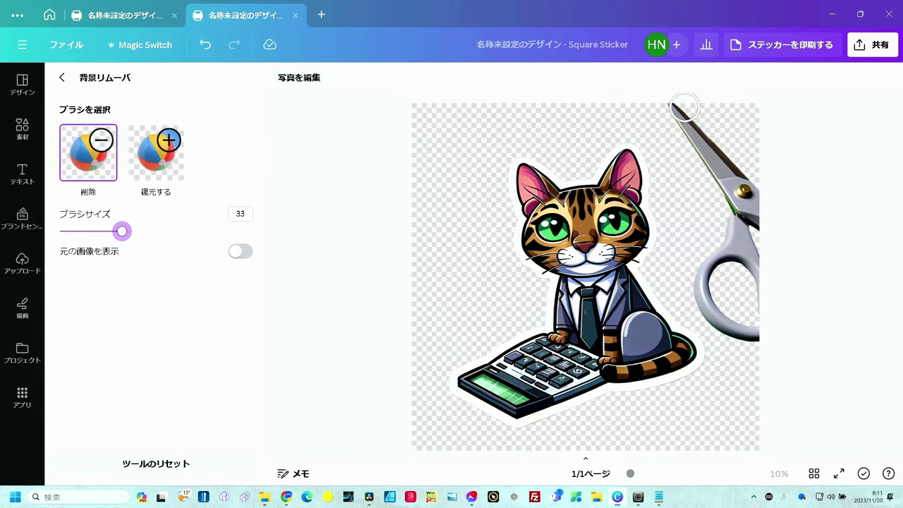
pyautogui.moveTo(685, 107); pyautogui.dragTo(737, 189)
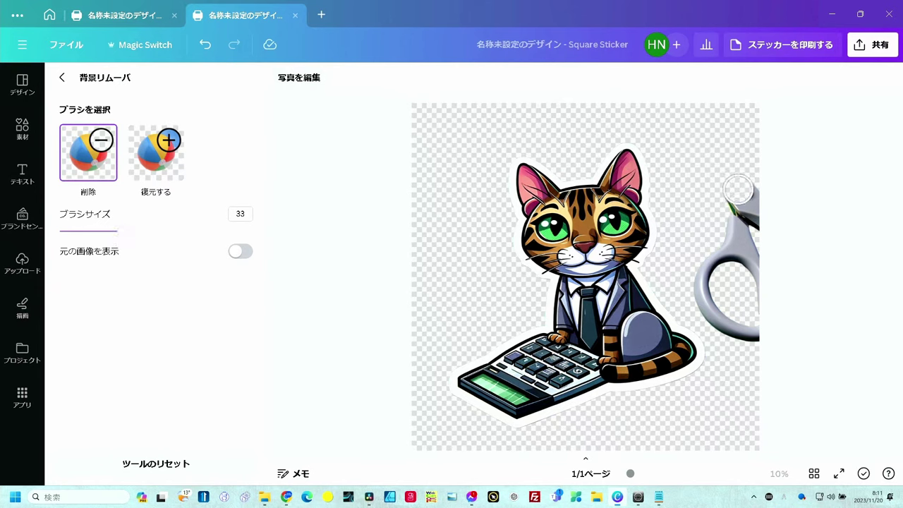
pyautogui.moveTo(733, 173)
pyautogui.mouseDown()
pyautogui.moveTo(735, 241)
pyautogui.moveTo(757, 332)
pyautogui.moveTo(702, 273)
pyautogui.moveTo(716, 260)
pyautogui.mouseUp()
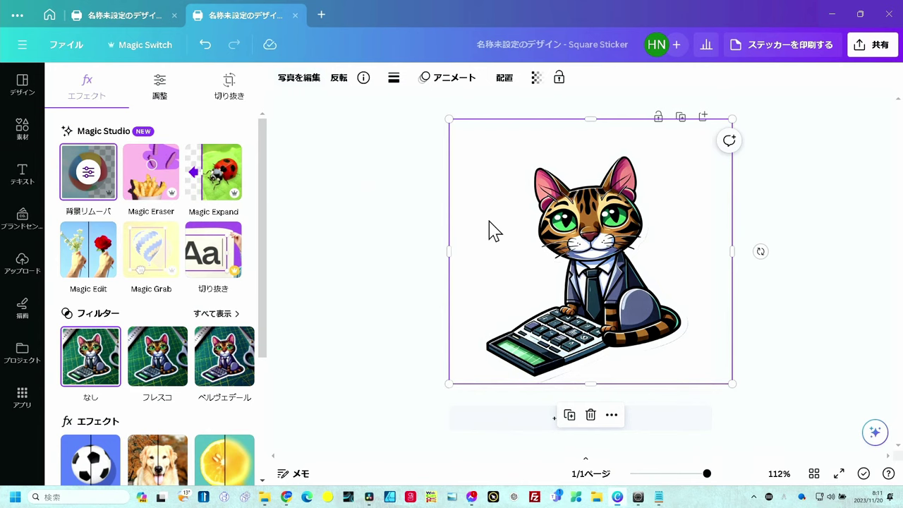
# - Leave image editing, zoom in on the cat sticker's cut-out edges, then fit it back in view
pyautogui.hotkey('ctrl', 'z')
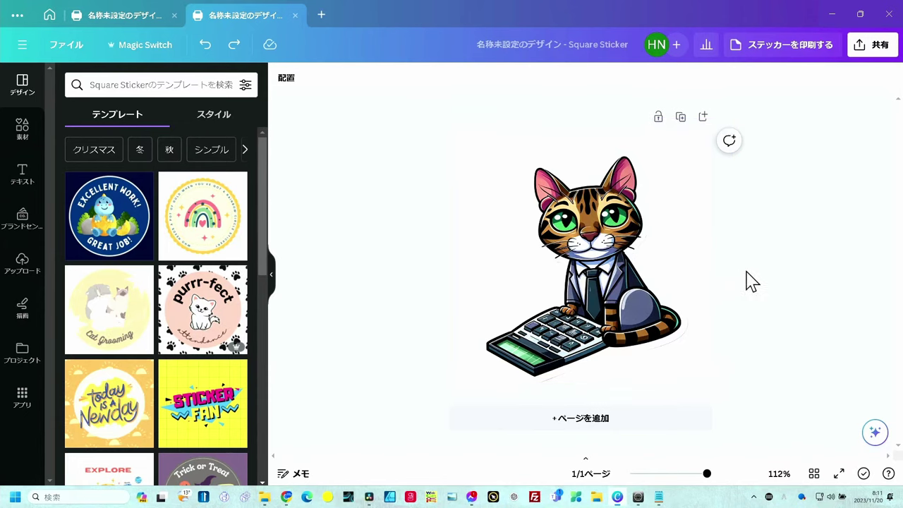
pyautogui.scroll(5, 750, 275)
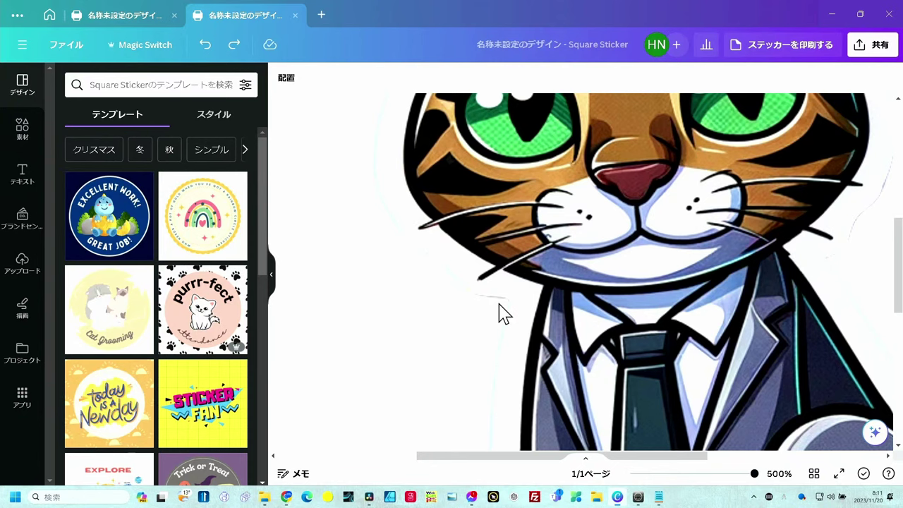
pyautogui.scroll(-2, 502, 314)
pyautogui.scroll(-3, 504, 312)
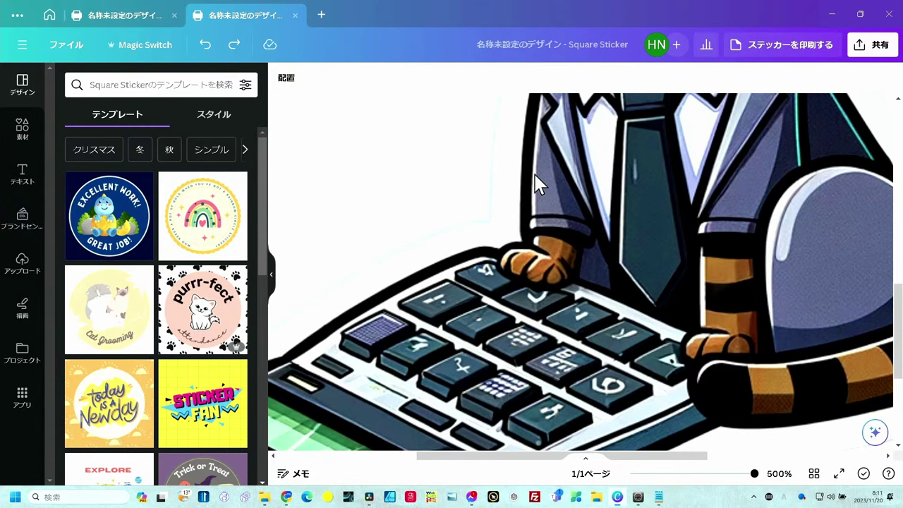
pyautogui.hotkey('ctrl', '0')
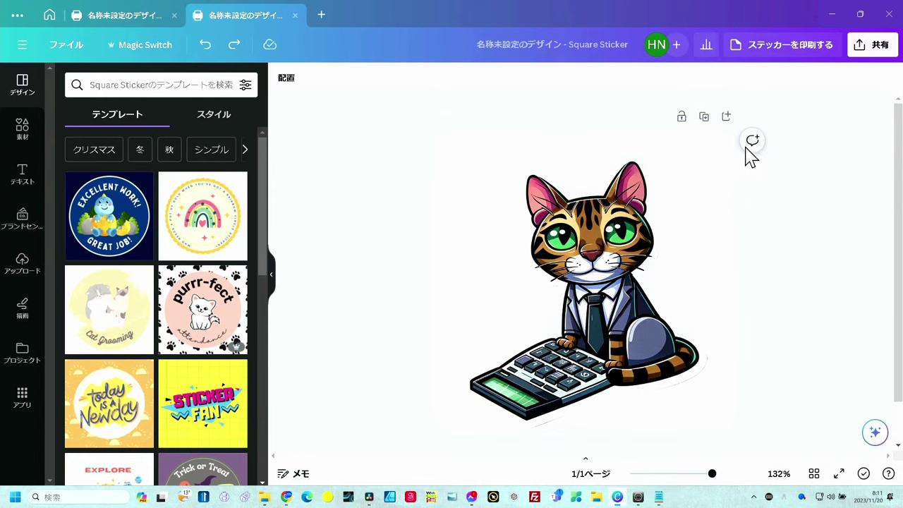
# - Download the design as a PNG with a transparent background
pyautogui.click(878, 61)
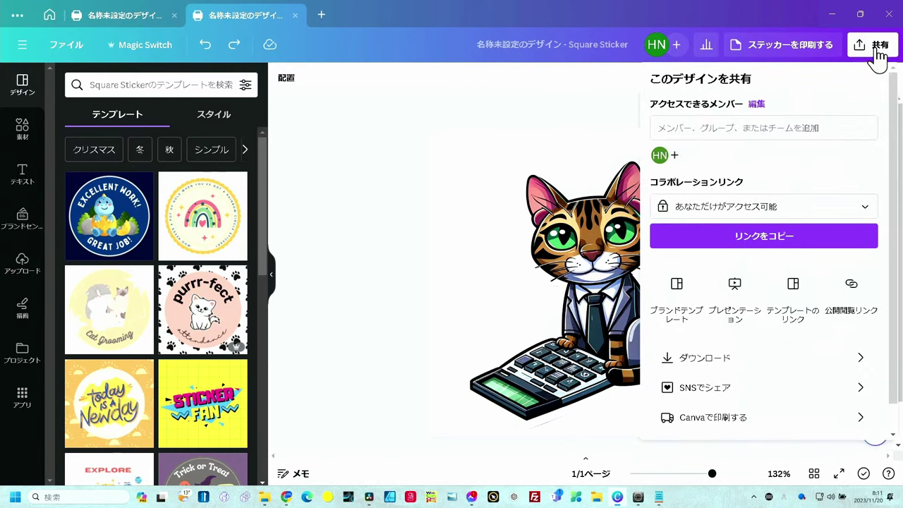
pyautogui.click(746, 361)
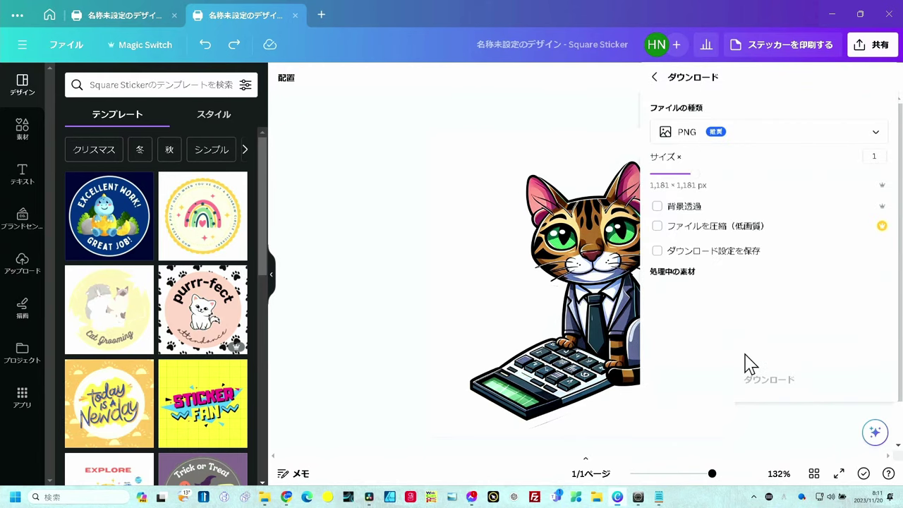
pyautogui.click(658, 206)
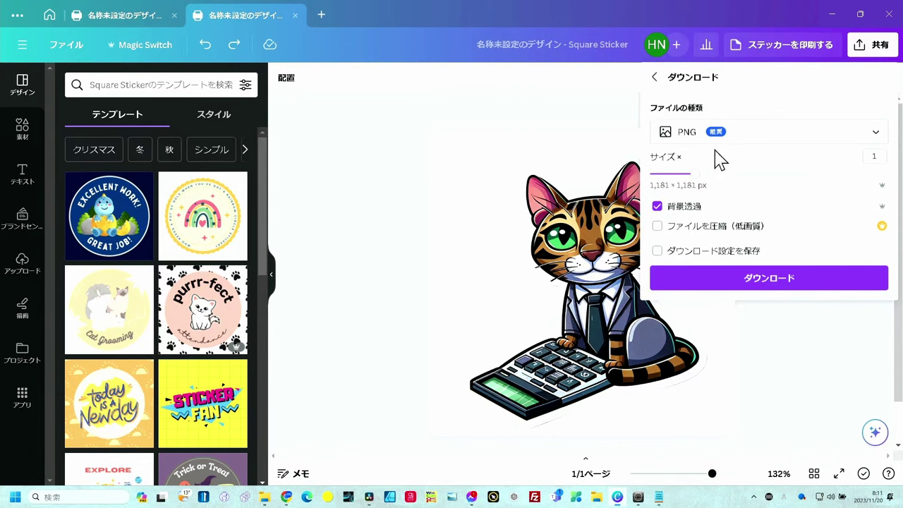
pyautogui.click(749, 282)
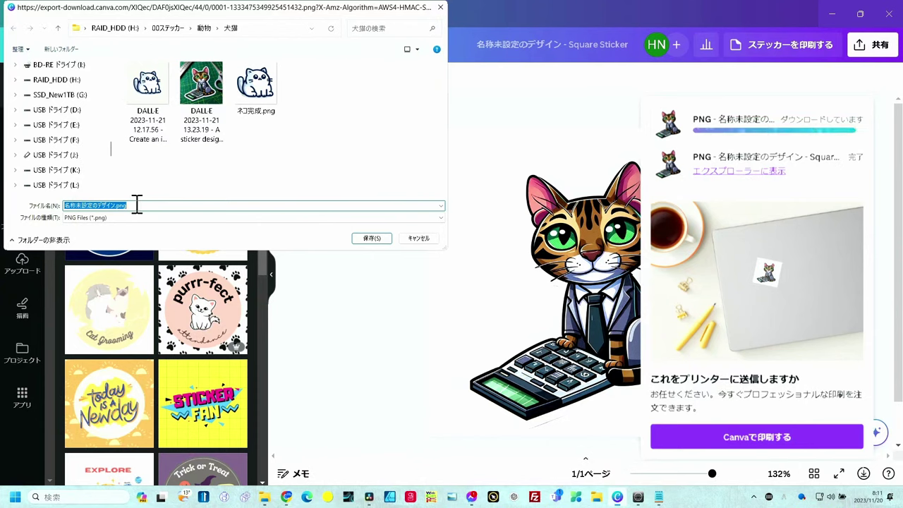
# - Name the downloaded file 完成 and save it in the 犬猫 folder
pyautogui.press('Zenkaku_Hankaku')
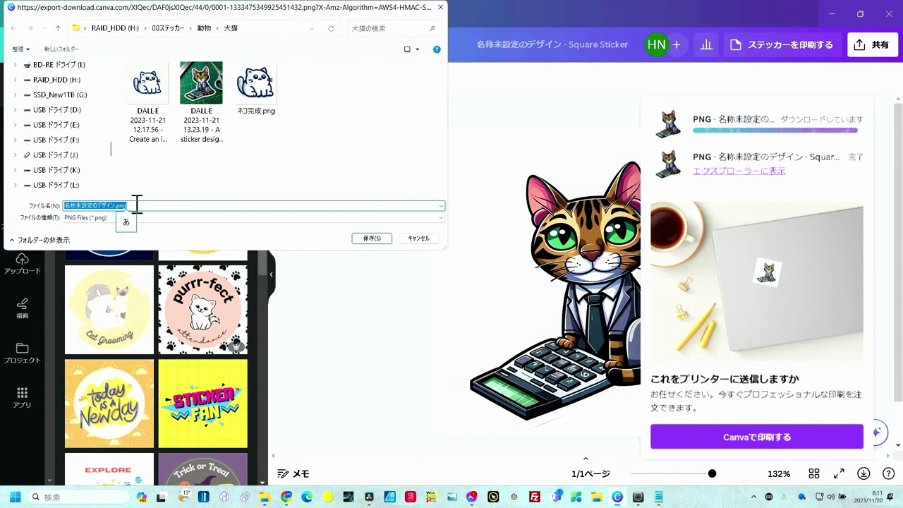
pyautogui.write('kansei')
pyautogui.press('space')
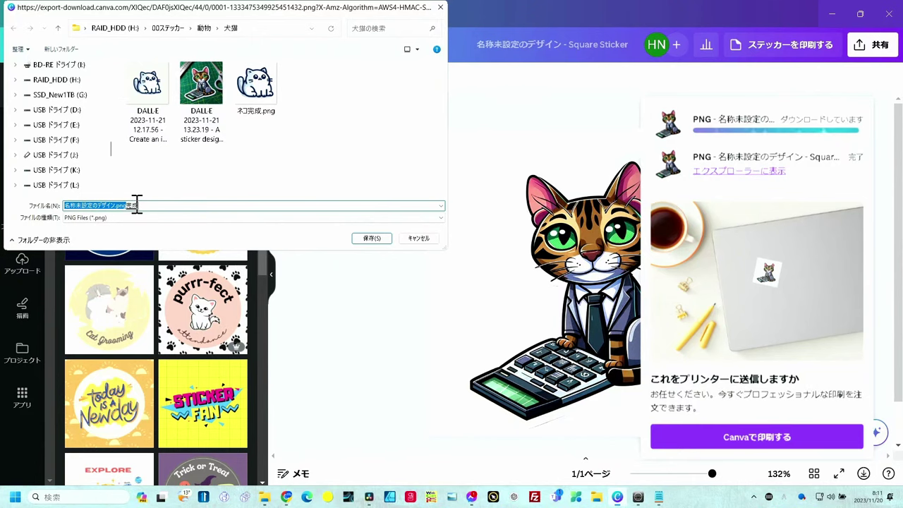
pyautogui.press('Return')
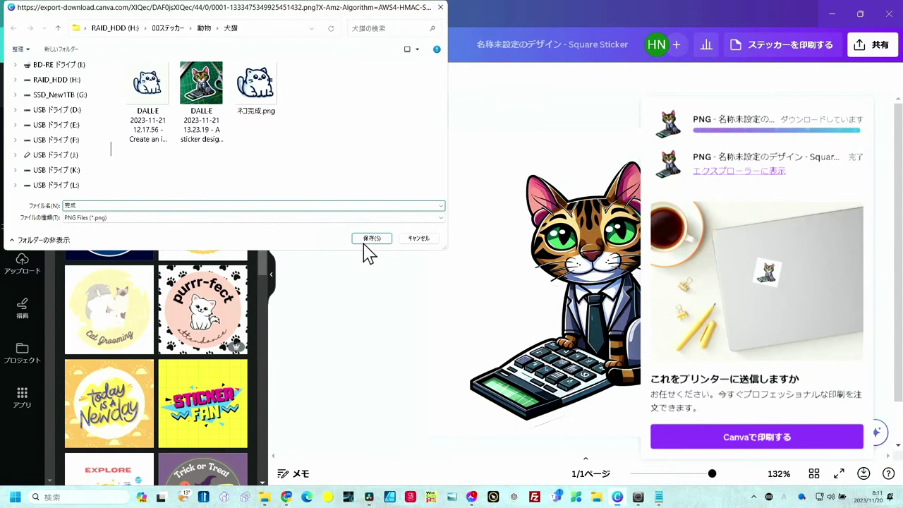
pyautogui.click(370, 240)
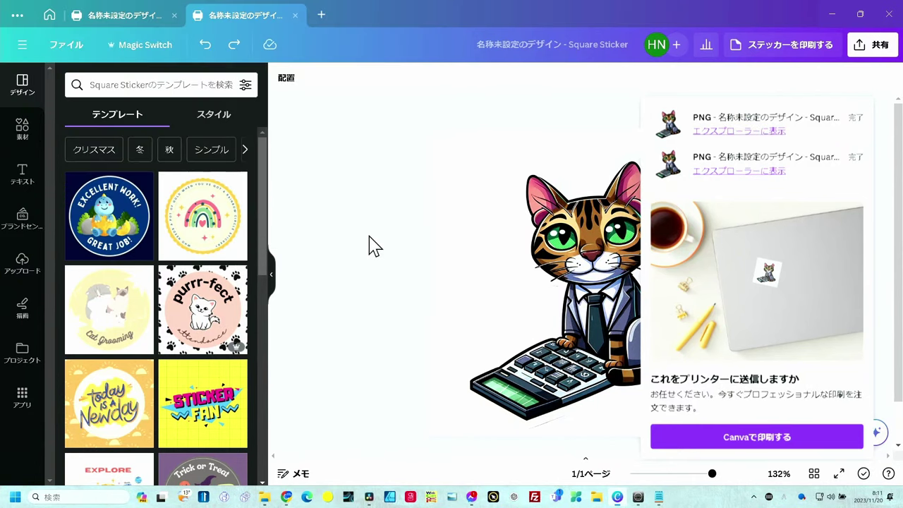
# - Minimize Canva and switch to the sticker-sheet document in Affinity Designer 2
pyautogui.click(832, 14)
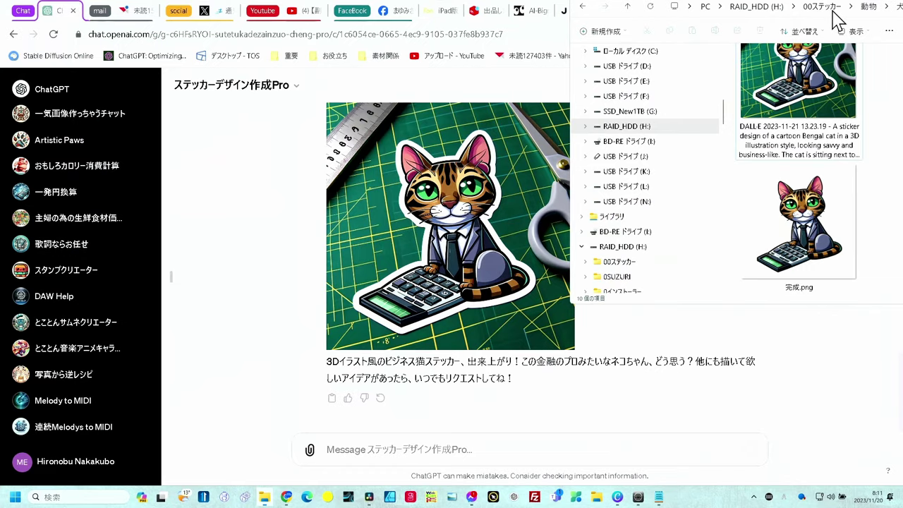
pyautogui.click(390, 497)
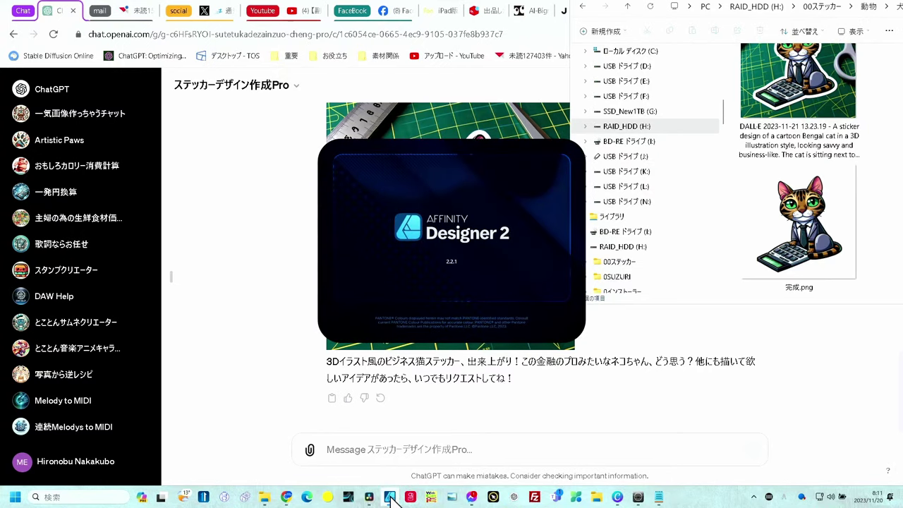
pyautogui.moveTo(390, 500)
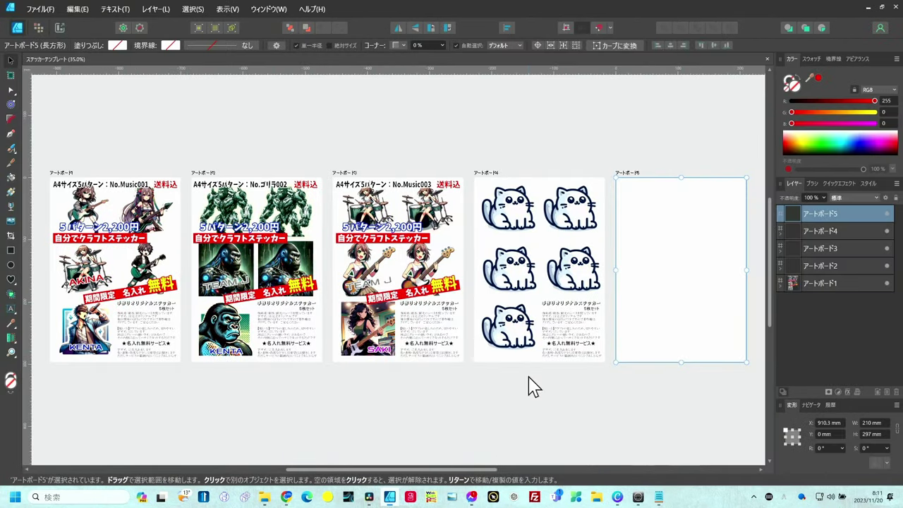
pyautogui.scroll(3, 565, 362)
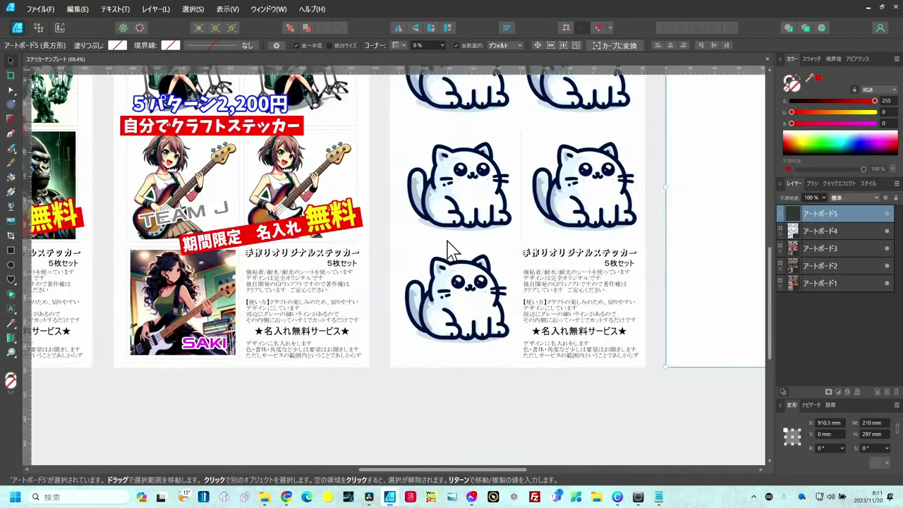
pyautogui.scroll(2, 534, 283)
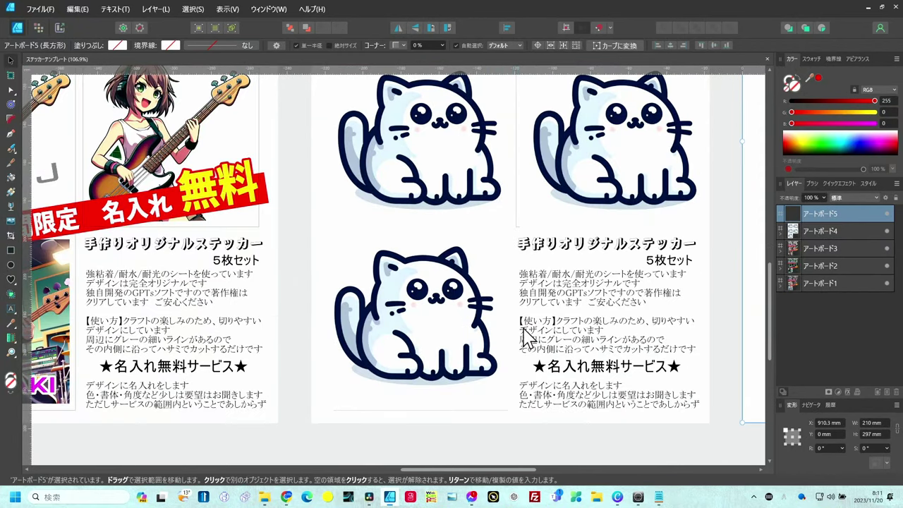
# - Select an old white cat image and reposition the blank frame template on Artboard 4
pyautogui.click(447, 322)
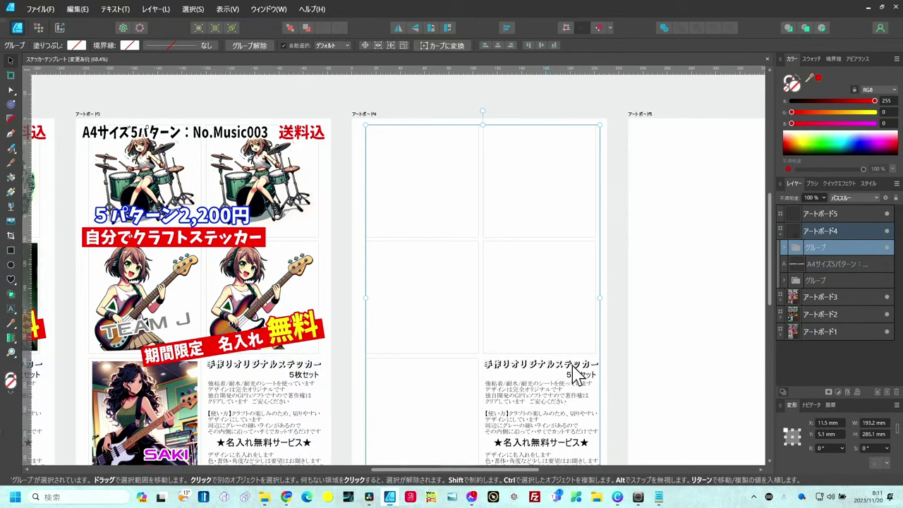
pyautogui.moveTo(568, 325); pyautogui.dragTo(564, 277)
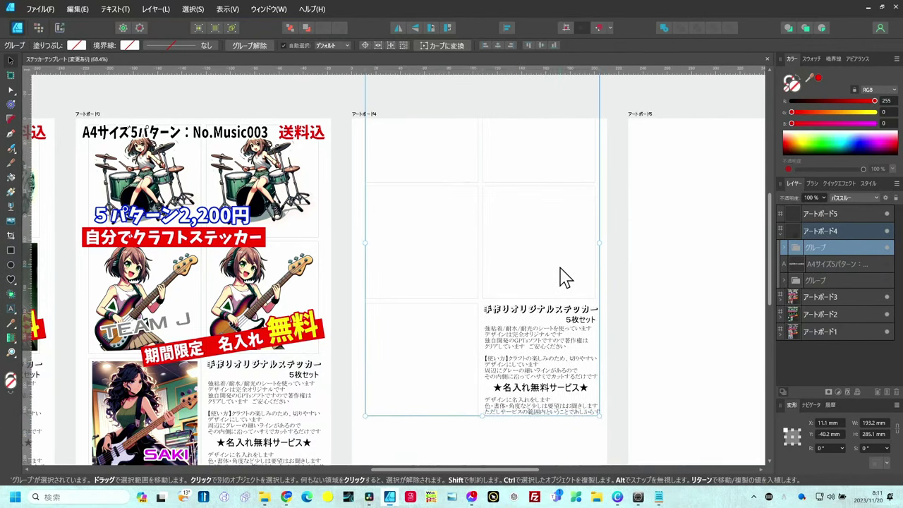
pyautogui.scroll(5, 558, 275)
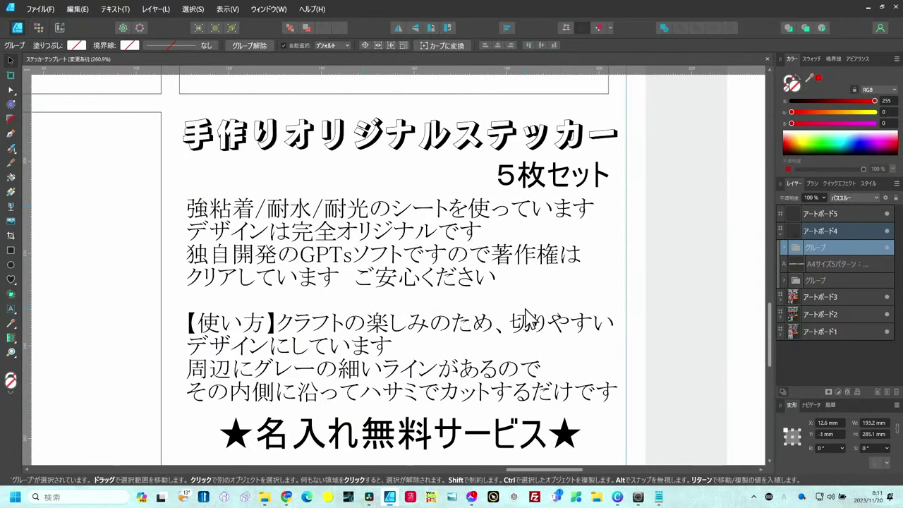
pyautogui.scroll(-5, 509, 315)
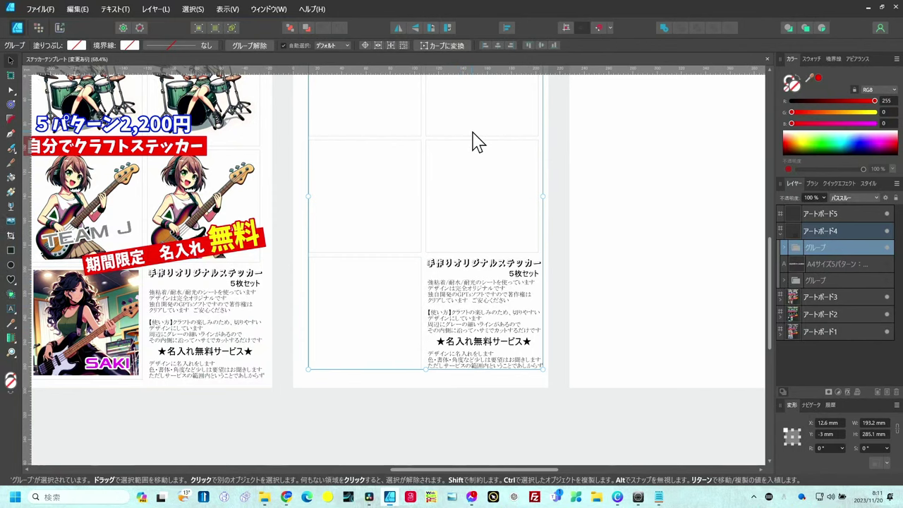
# - Drop 完成.png onto Artboard 4 into the top-left frame, then copy it into the right-hand frames
pyautogui.hotkey('alt', 'Tab')
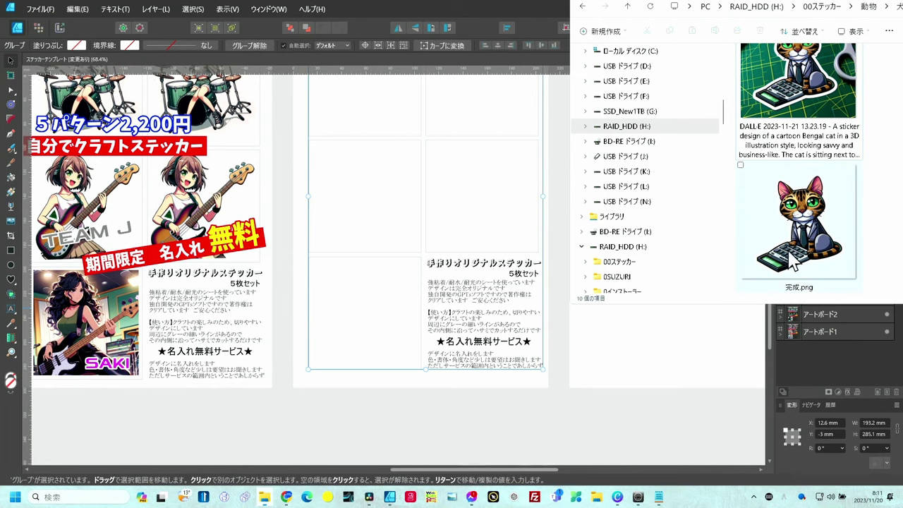
pyautogui.moveTo(839, 240)
pyautogui.mouseDown()
pyautogui.moveTo(458, 201)
pyautogui.moveTo(365, 203)
pyautogui.mouseUp()
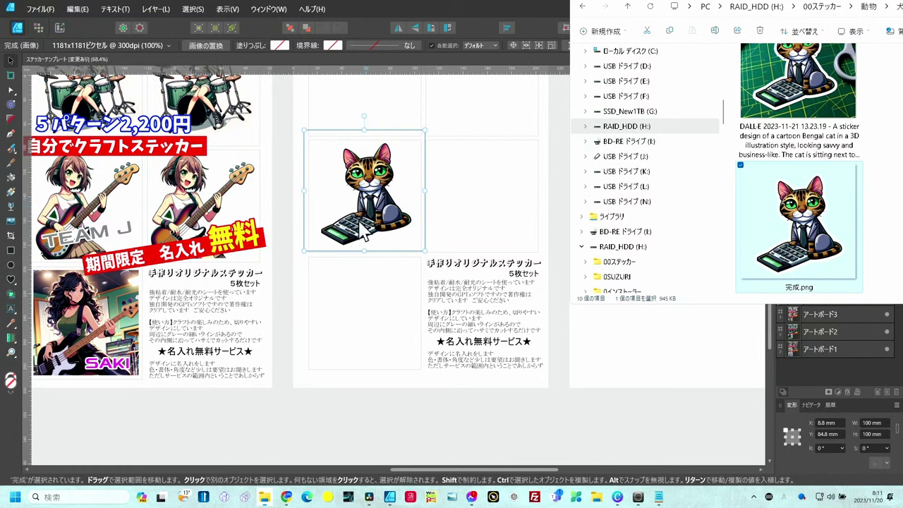
pyautogui.click(368, 218)
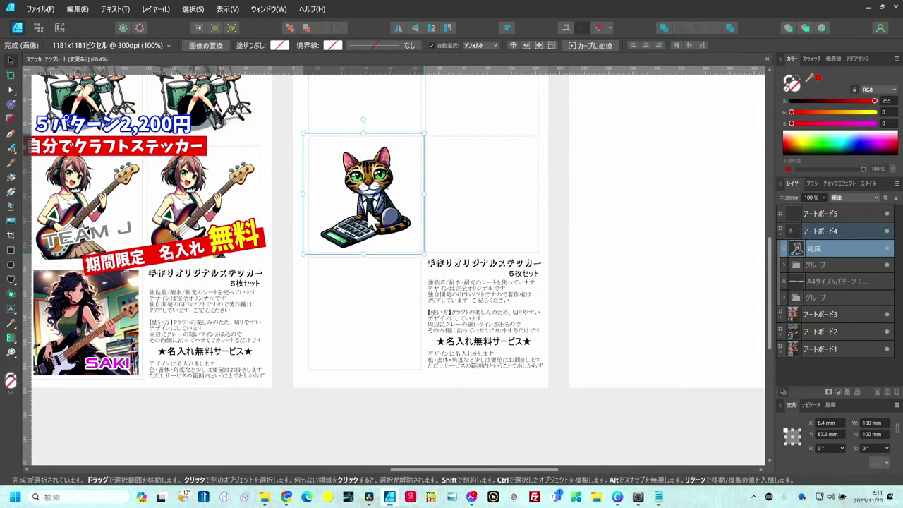
pyautogui.moveTo(367, 217); pyautogui.dragTo(367, 219)
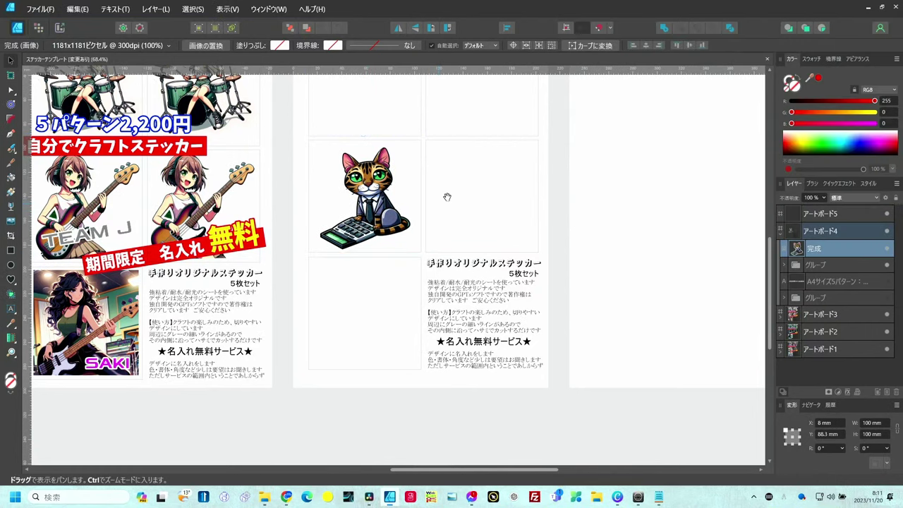
pyautogui.scroll(4, 437, 211)
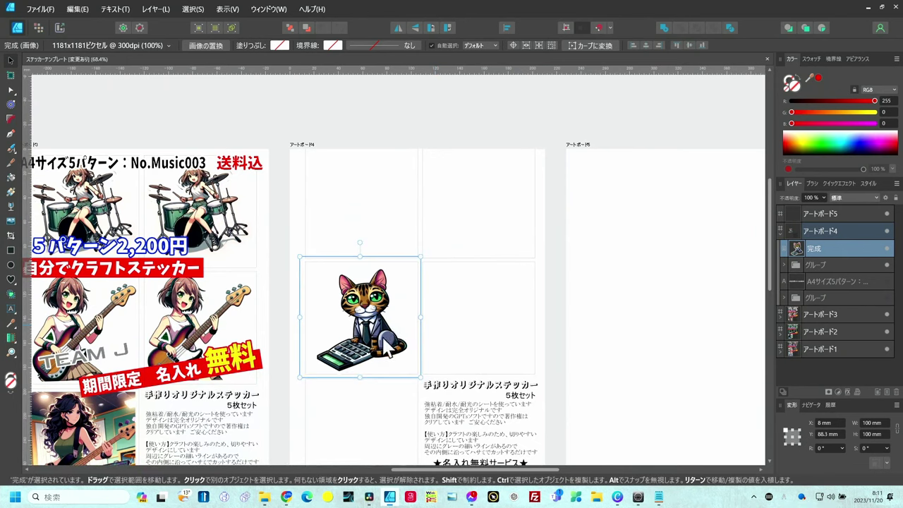
pyautogui.moveTo(388, 346)
pyautogui.mouseDown()
pyautogui.moveTo(399, 240)
pyautogui.moveTo(378, 223)
pyautogui.mouseUp()
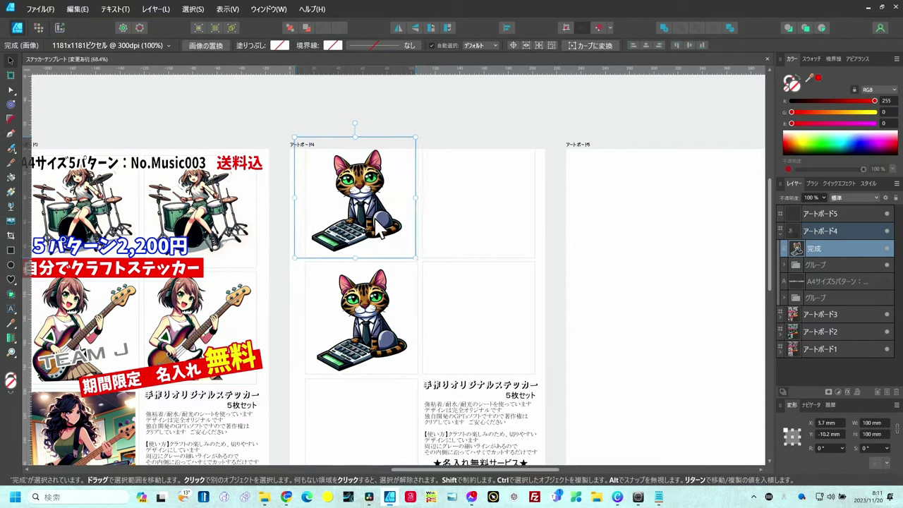
pyautogui.moveTo(378, 226)
pyautogui.keyDown('ctrl'); pyautogui.mouseDown()
pyautogui.moveTo(478, 237)
pyautogui.moveTo(491, 218)
pyautogui.mouseUp(); pyautogui.keyUp('ctrl')
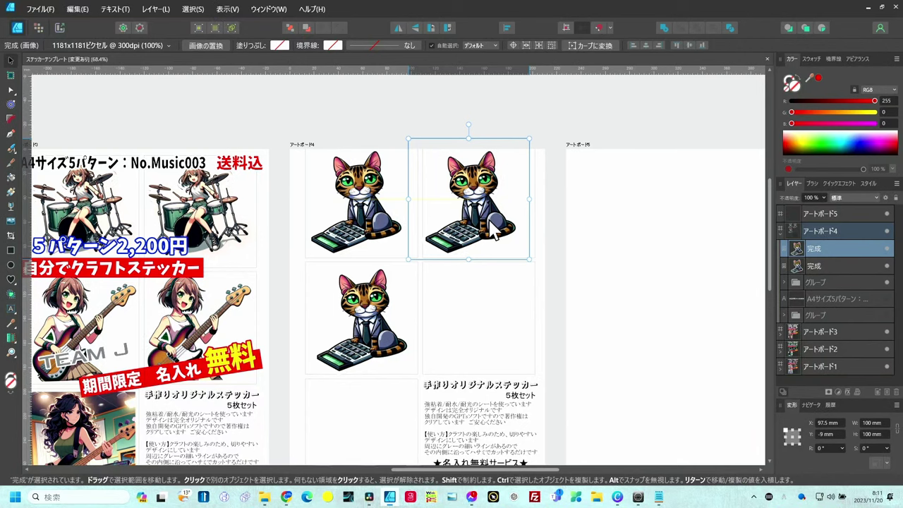
pyautogui.keyDown('ctrl'); pyautogui.moveTo(490, 219); pyautogui.dragTo(499, 346); pyautogui.keyUp('ctrl')
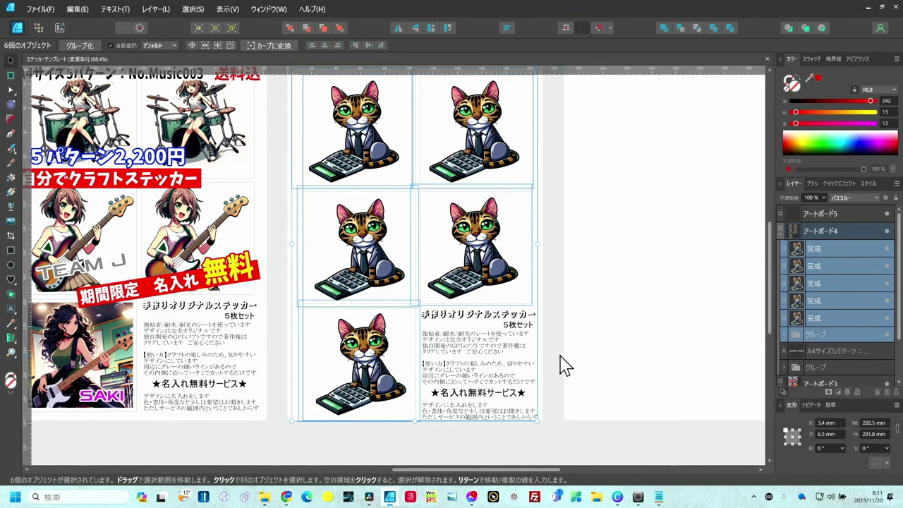
# - Select only the middle-left cat sticker and flip it horizontally
pyautogui.scroll(3, 346, 305)
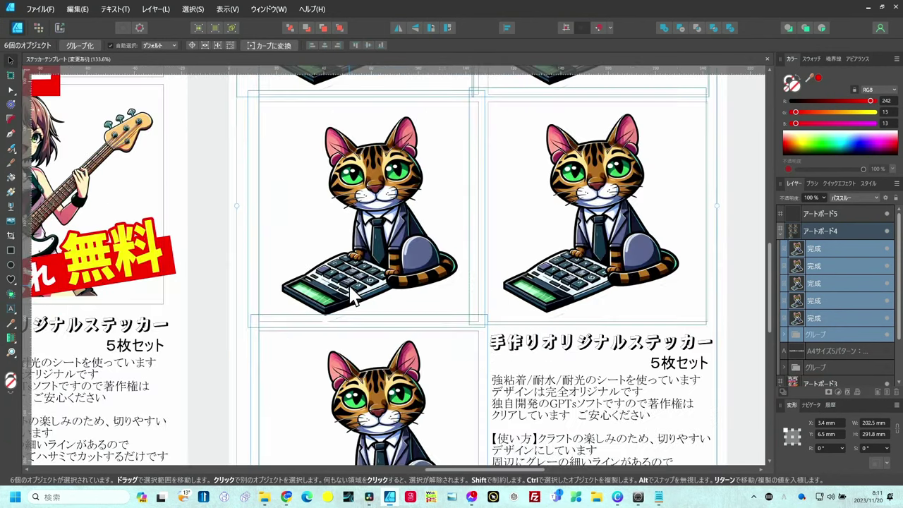
pyautogui.scroll(2, 349, 290)
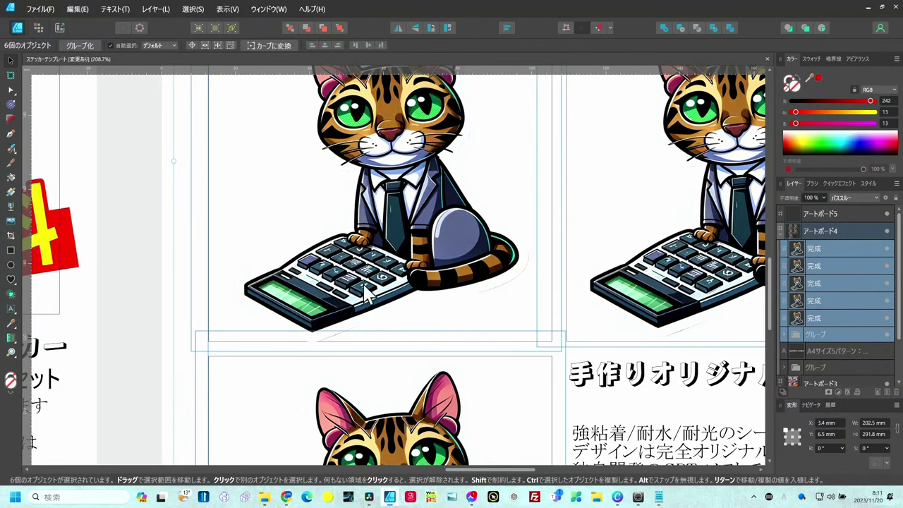
pyautogui.scroll(-4, 345, 260)
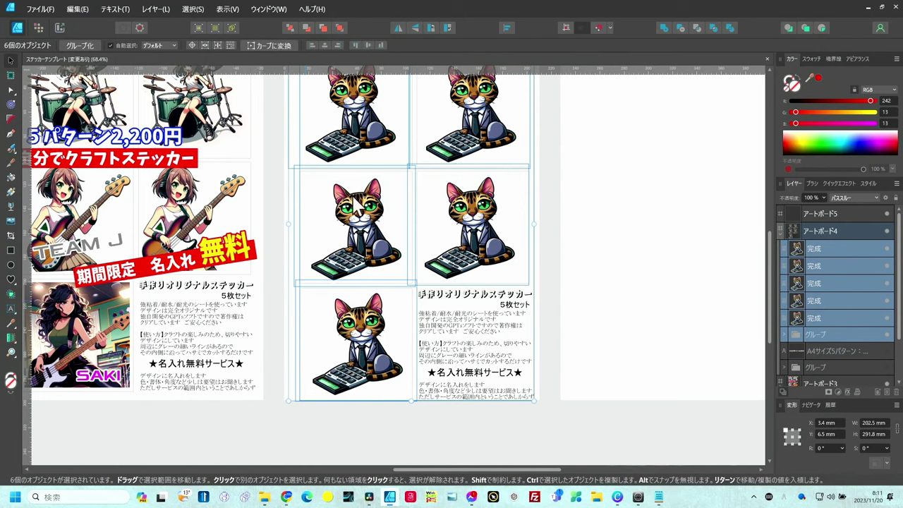
pyautogui.click(282, 227)
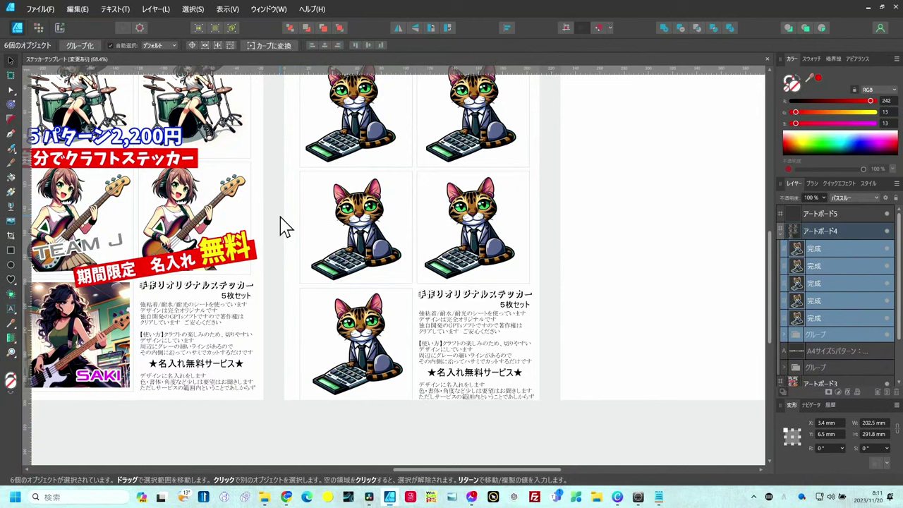
pyautogui.click(350, 227)
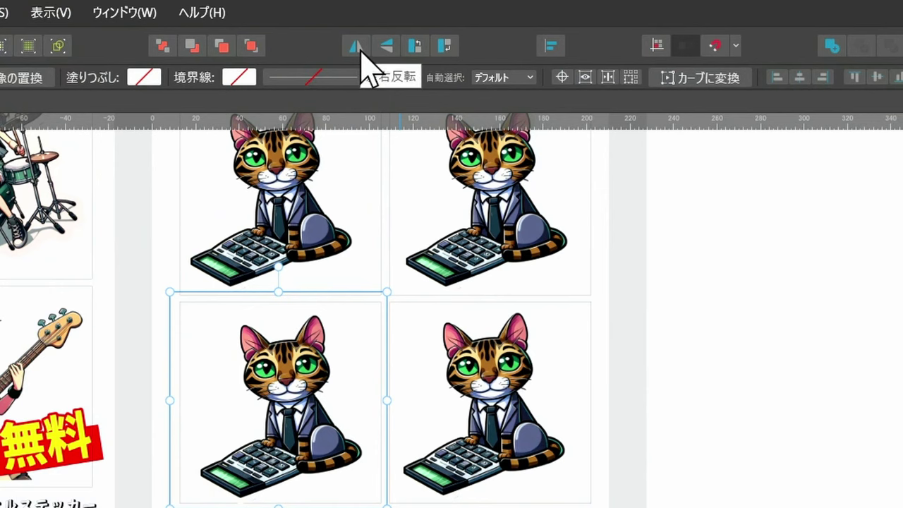
pyautogui.click(400, 28)
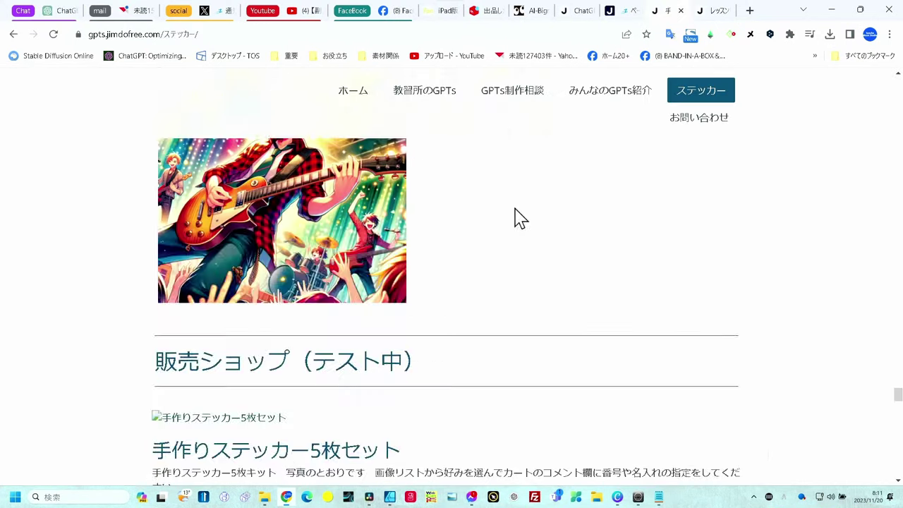
# - Scroll back up the ステッカー page and go to GPTs制作相談 from the site navigation
pyautogui.scroll(4, 515, 209)
pyautogui.scroll(3, 515, 208)
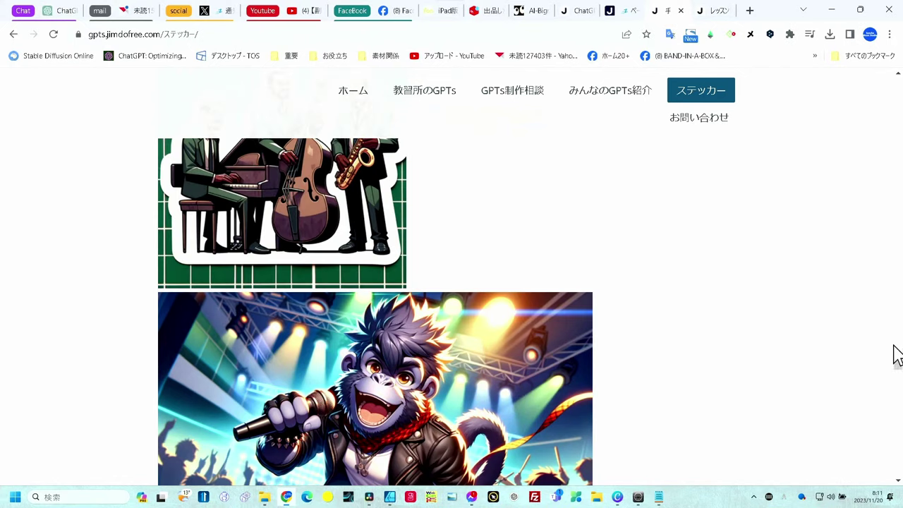
pyautogui.moveTo(894, 369); pyautogui.dragTo(897, 169)
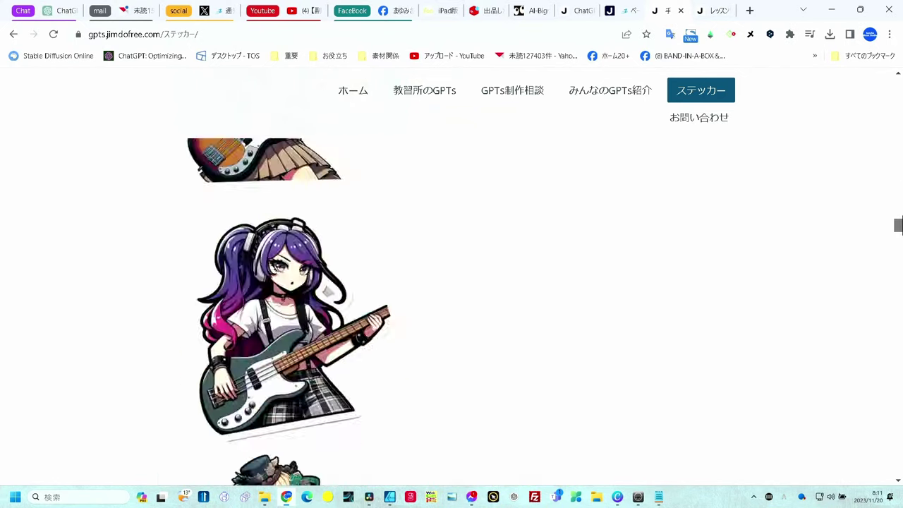
pyautogui.scroll(5, 795, 222)
pyautogui.scroll(-2, 778, 258)
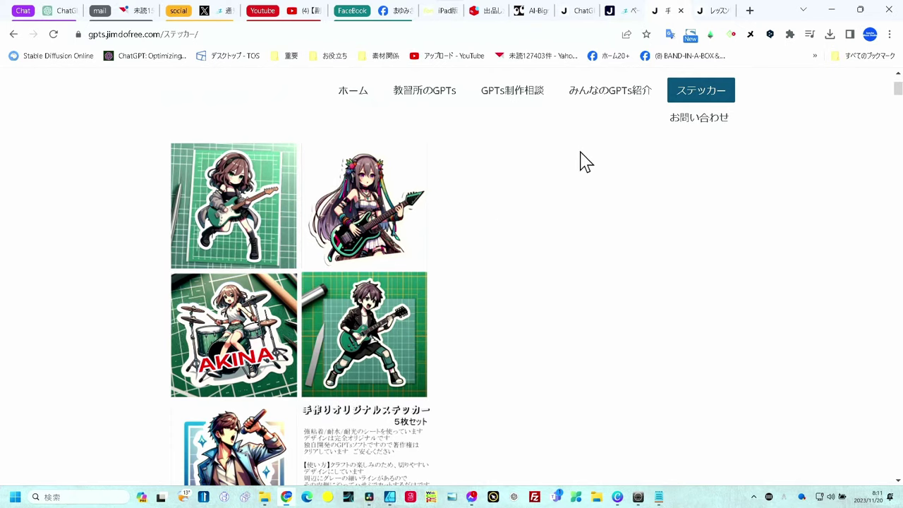
pyautogui.scroll(2, 581, 159)
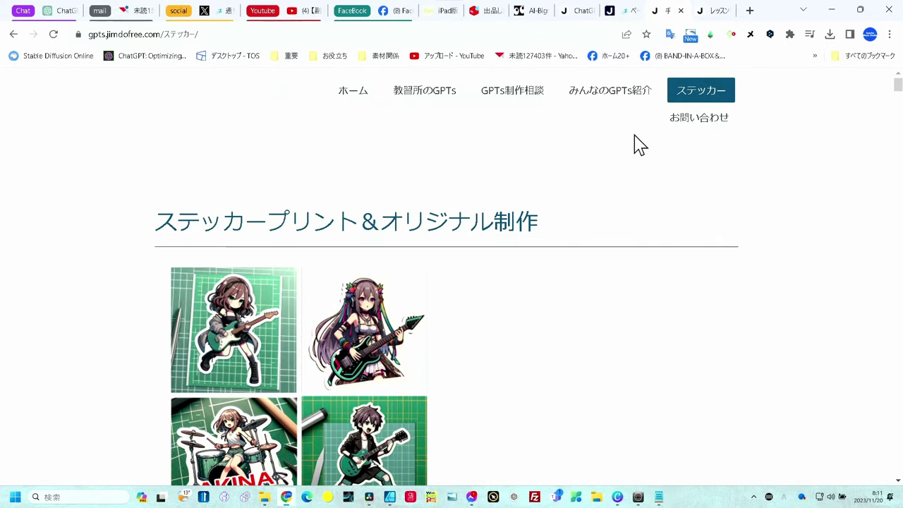
pyautogui.click(537, 98)
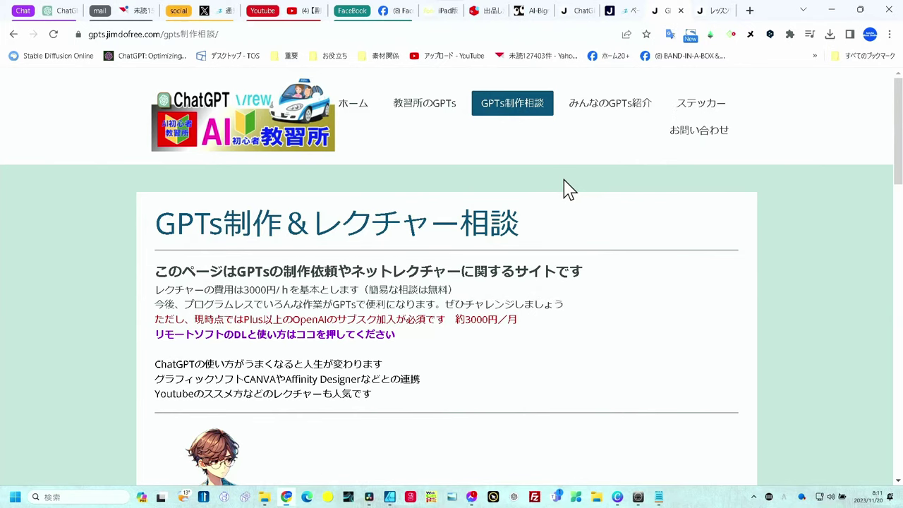
pyautogui.scroll(-5, 569, 189)
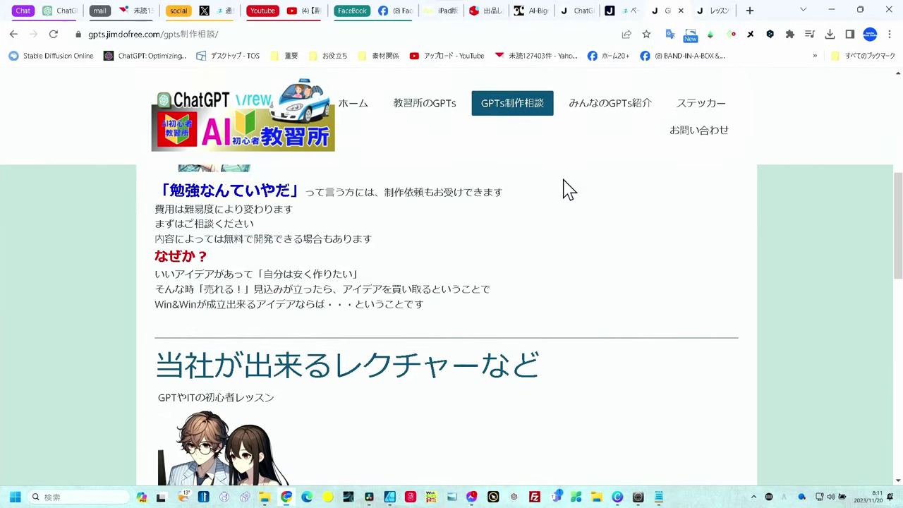
pyautogui.scroll(-2, 569, 190)
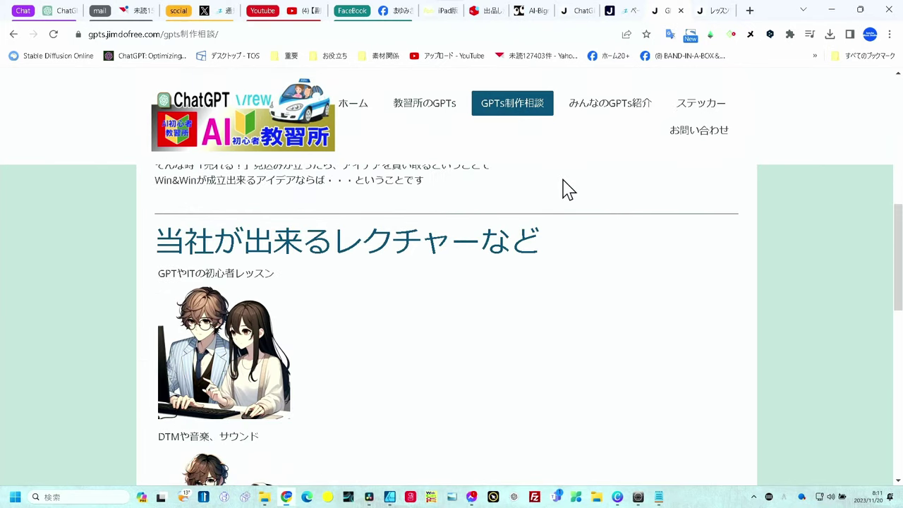
pyautogui.scroll(-2, 568, 189)
pyautogui.scroll(-2, 566, 189)
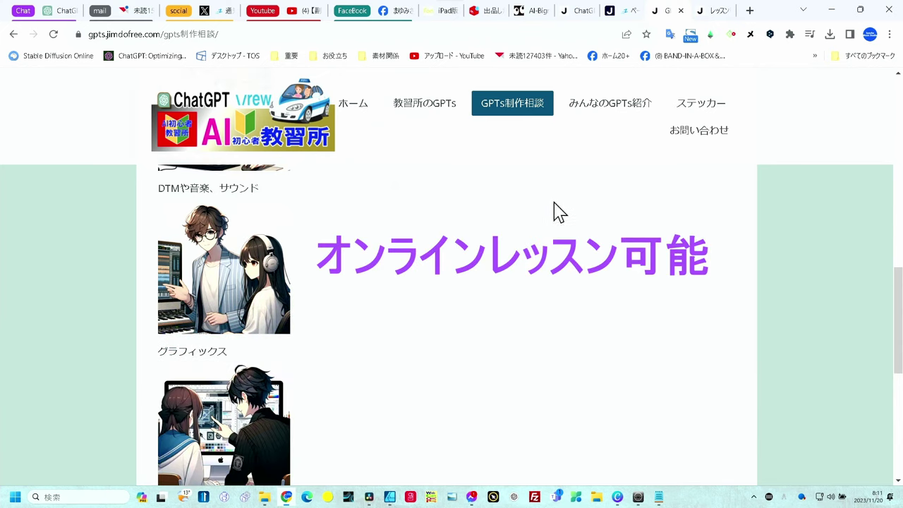
pyautogui.scroll(5, 531, 295)
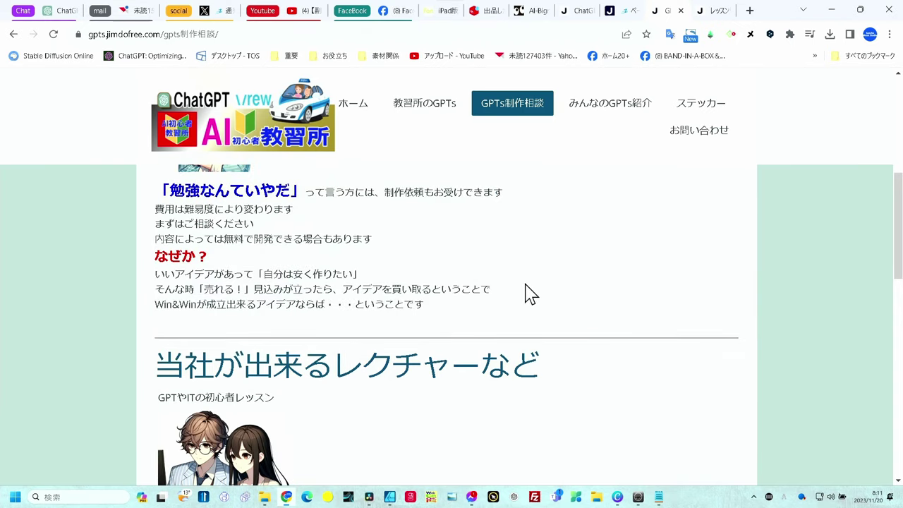
pyautogui.scroll(2, 529, 294)
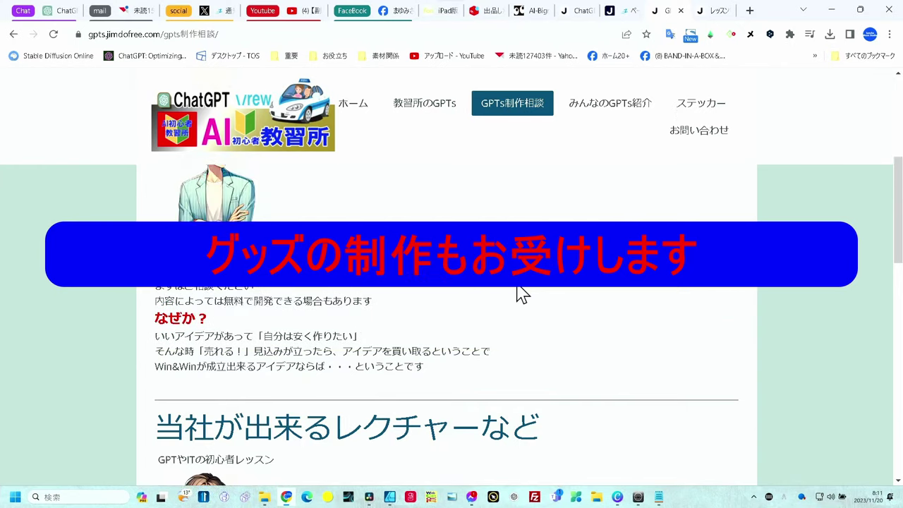